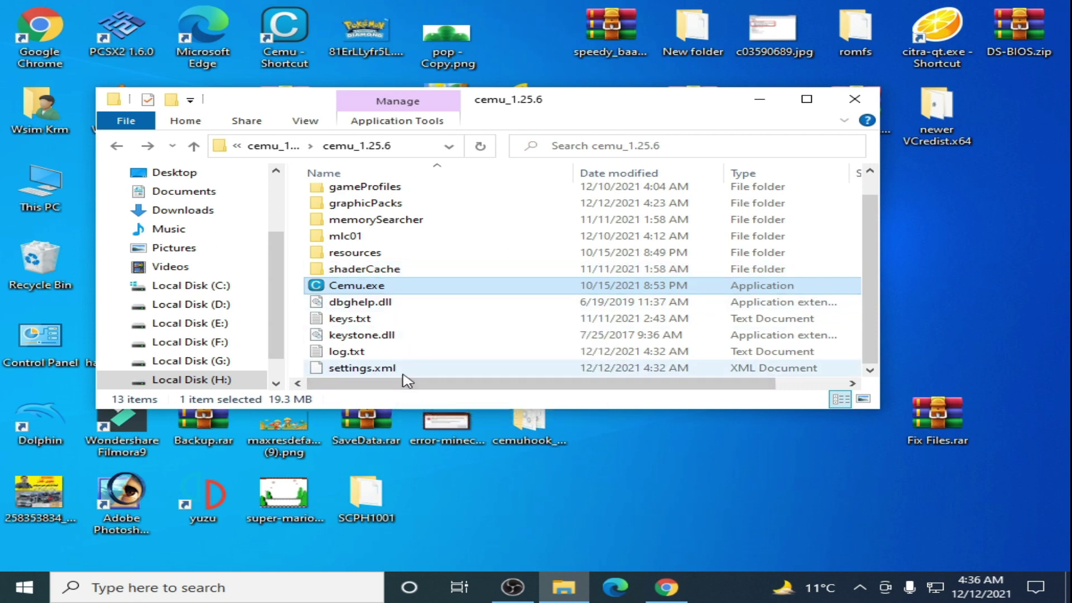
Step: Delete the settings.xml file and the shaderCache folder from the cemu_1.25.6 folder
click(370, 375)
right_click(382, 369)
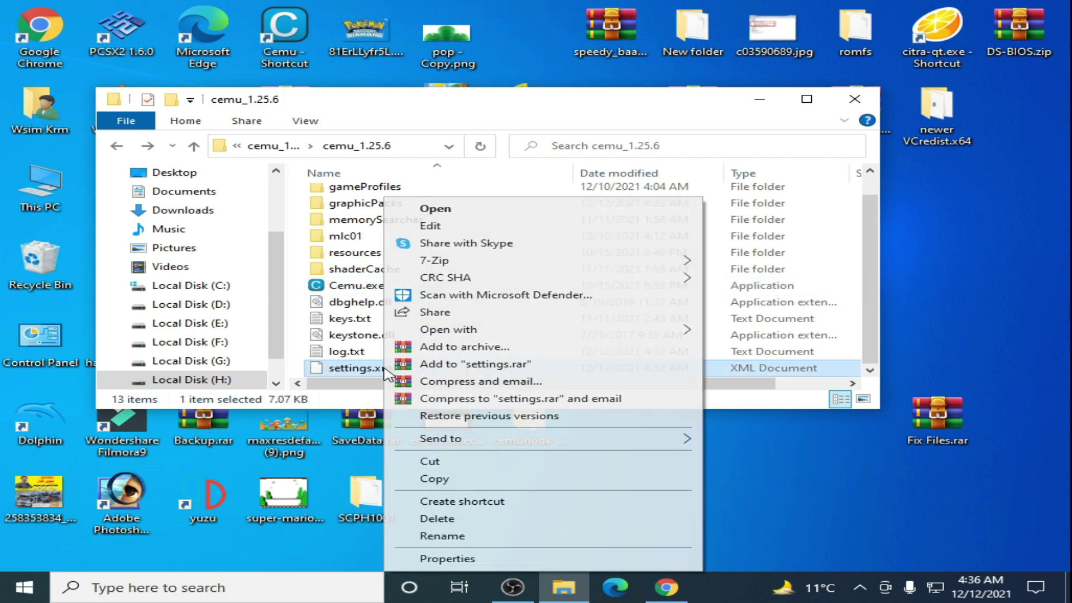
click(444, 520)
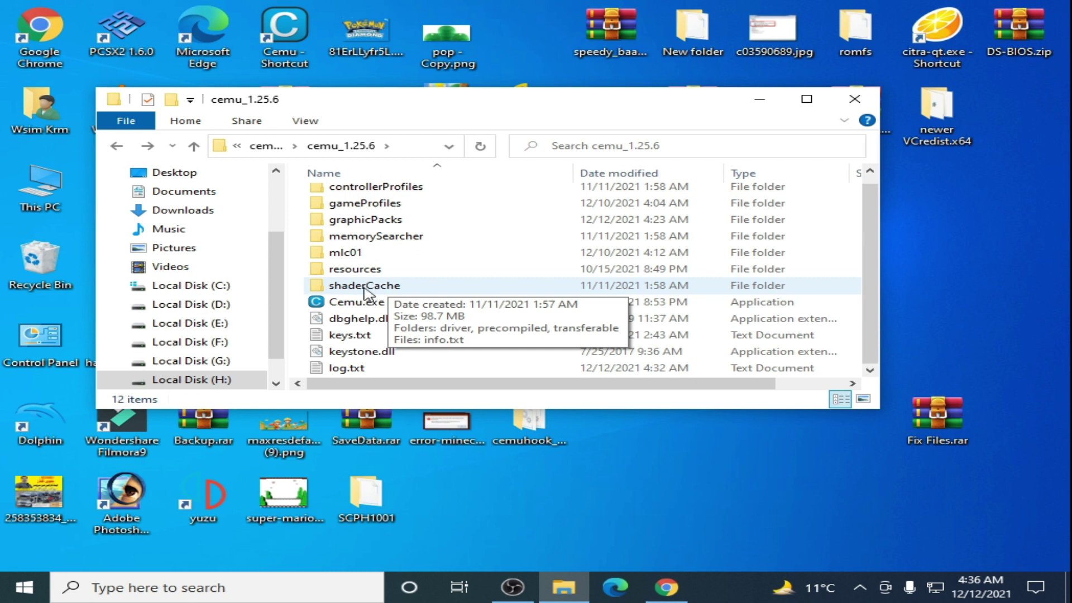
right_click(366, 288)
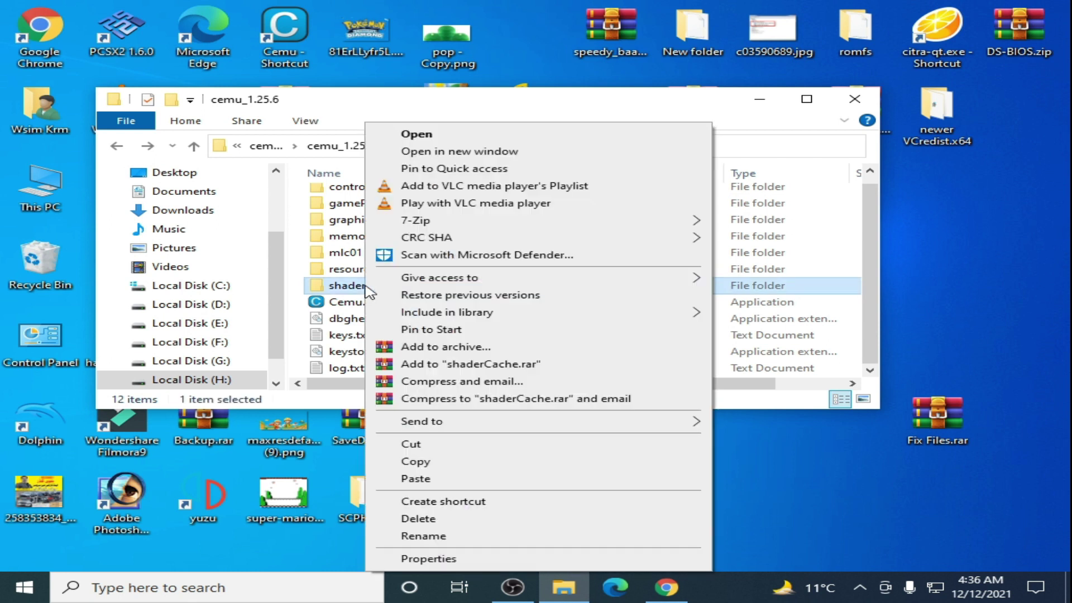
click(419, 519)
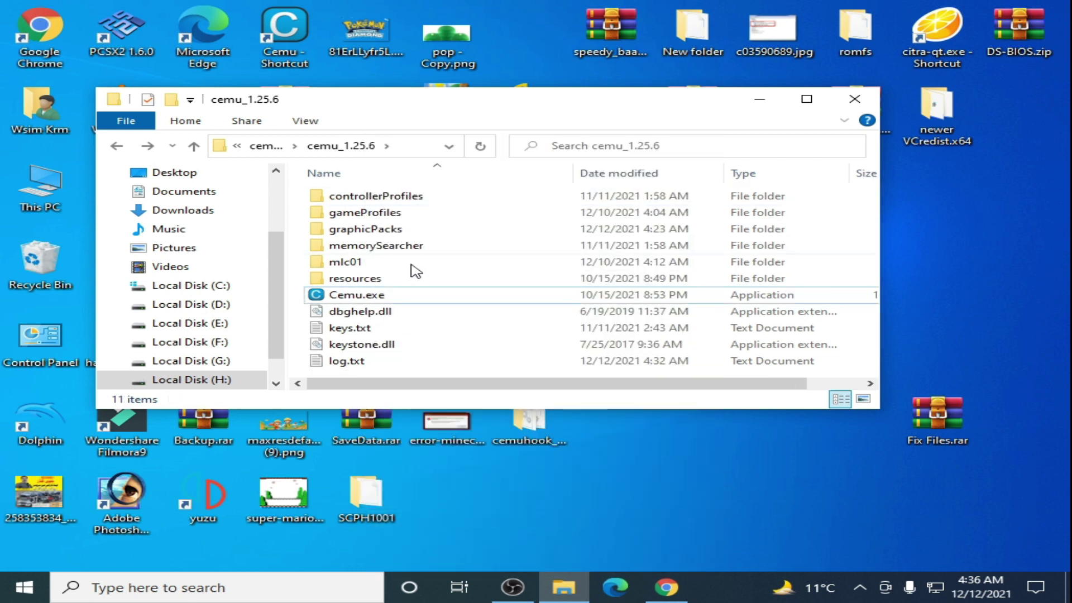
Step: Run Cemu.exe, go through the getting-started assistant with its default options, and close Cemu
double_click(367, 298)
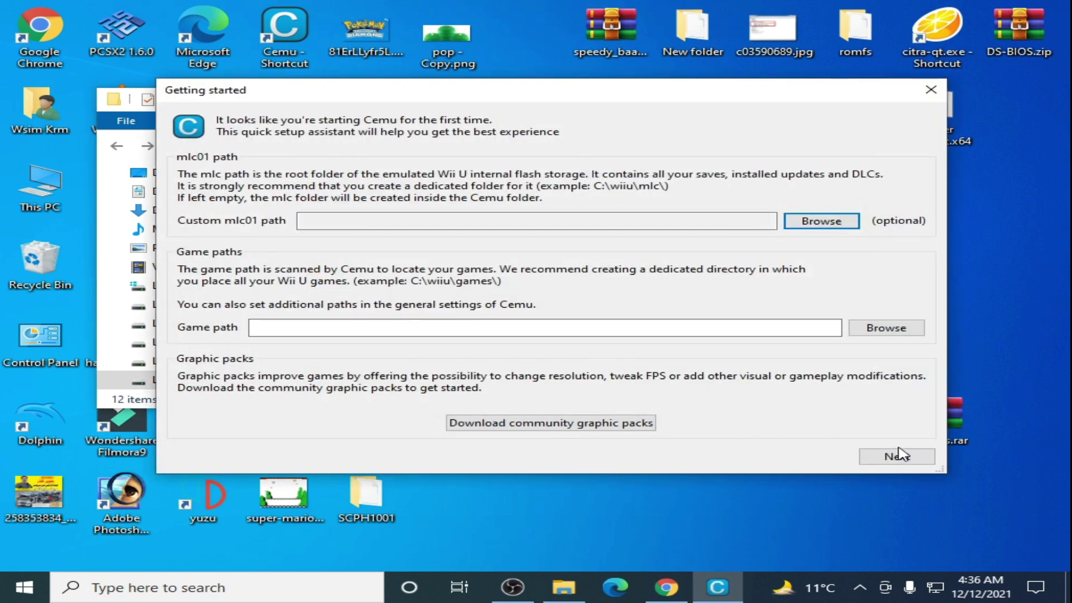
click(896, 455)
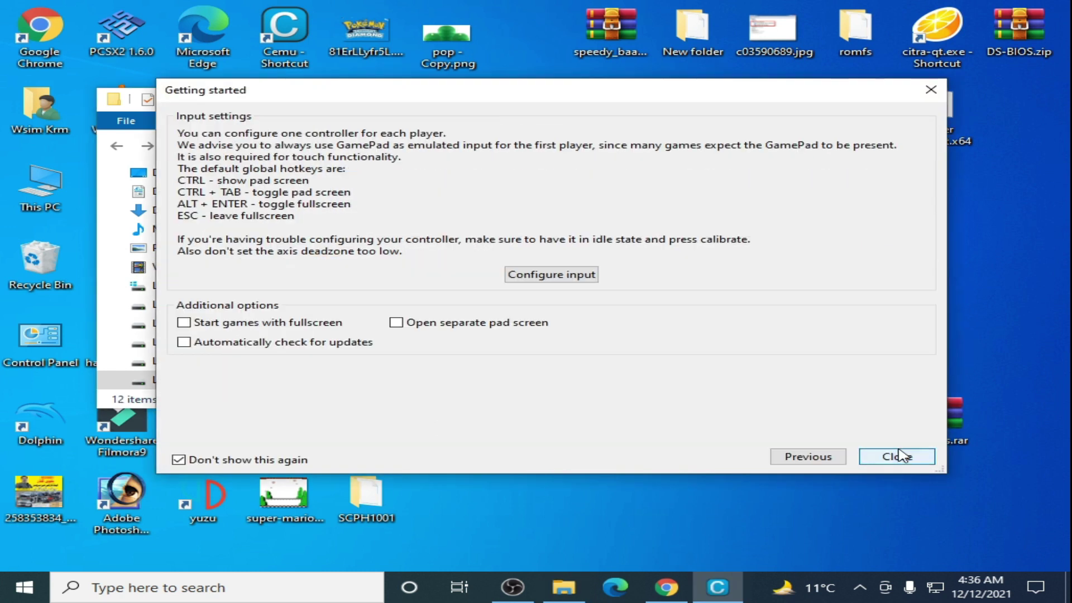
click(894, 457)
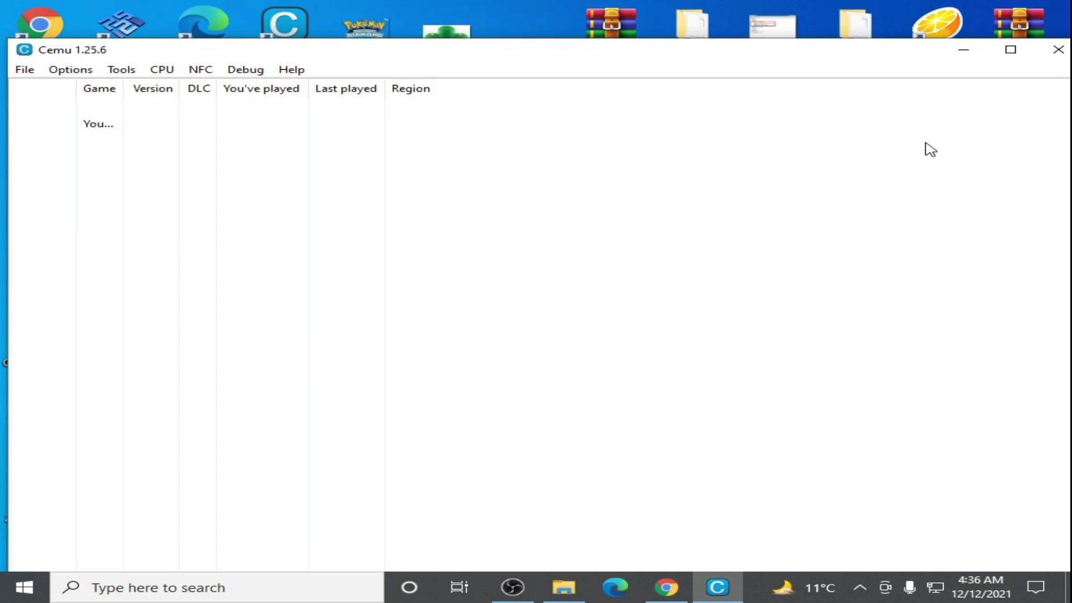
click(1058, 50)
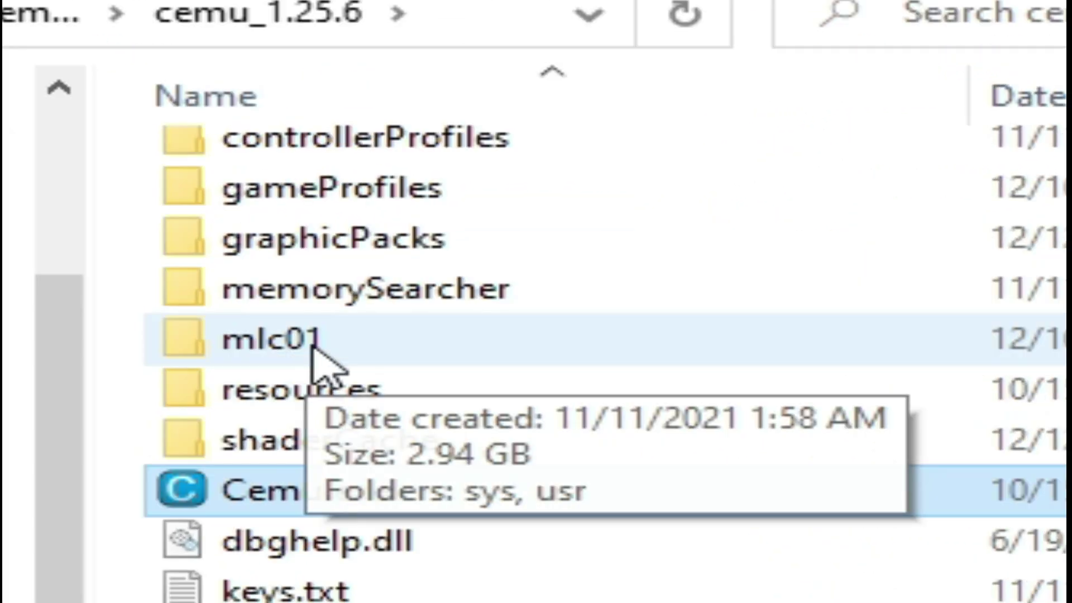
Step: Go to mlc01\sys\title\0005001b, check the content folder inside 1005c000, and return to 0005001b
double_click(266, 271)
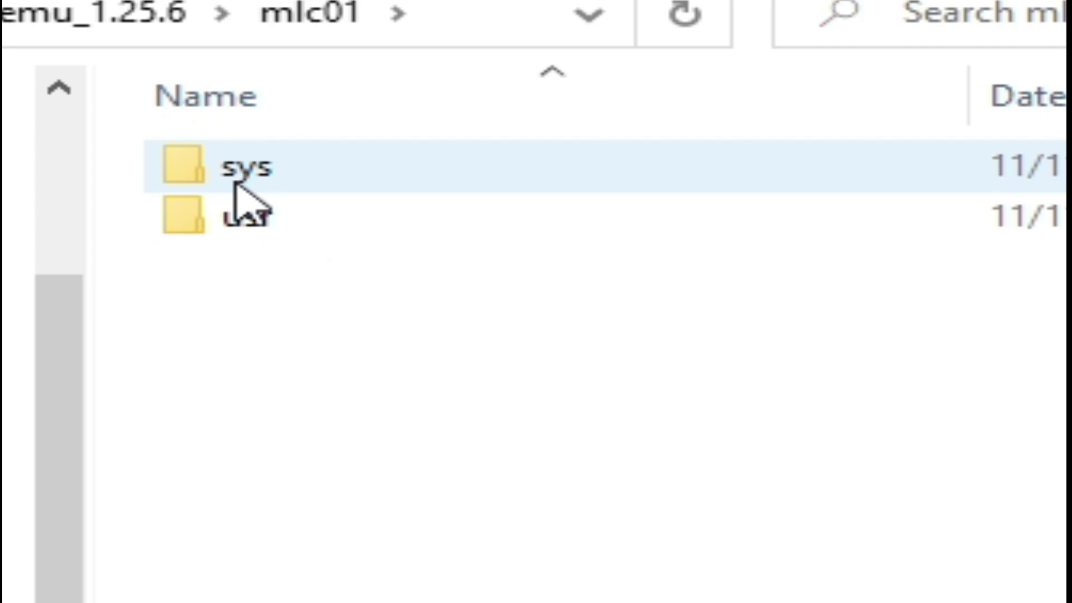
double_click(286, 188)
double_click(285, 187)
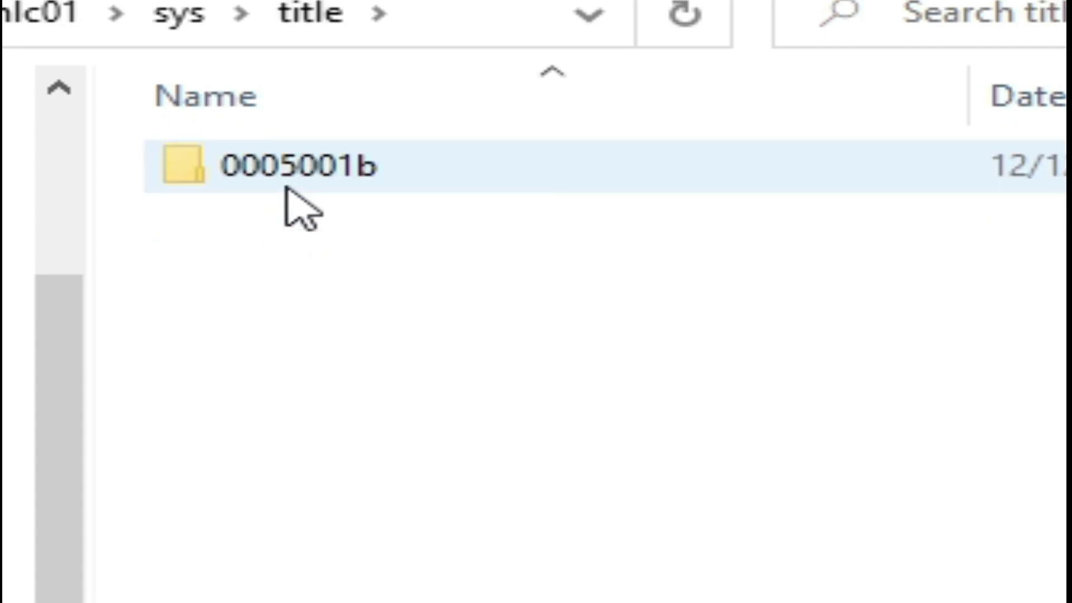
click(341, 188)
double_click(340, 186)
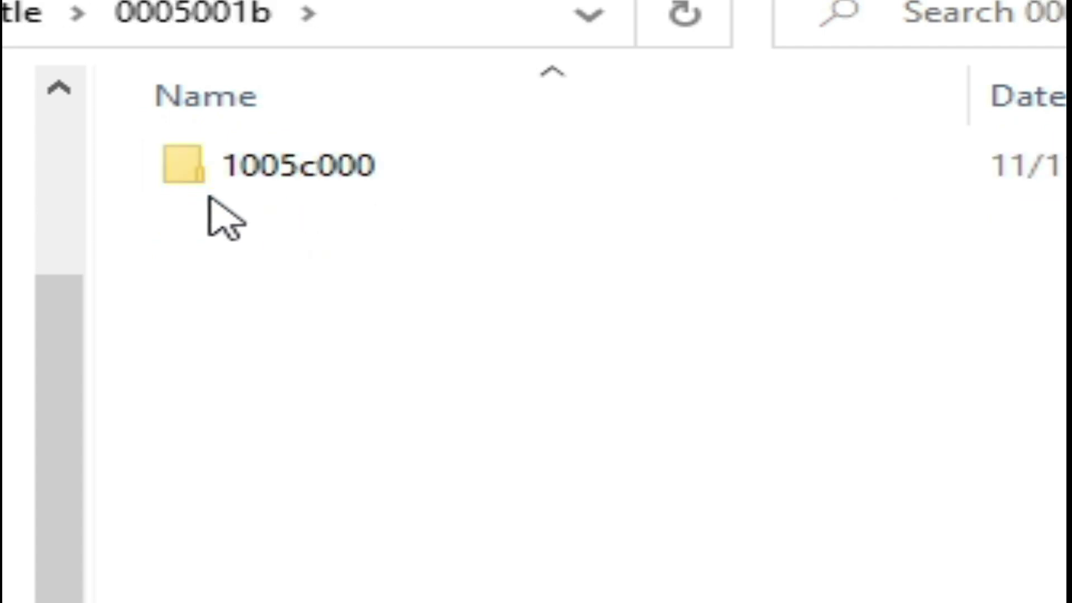
double_click(314, 190)
double_click(342, 175)
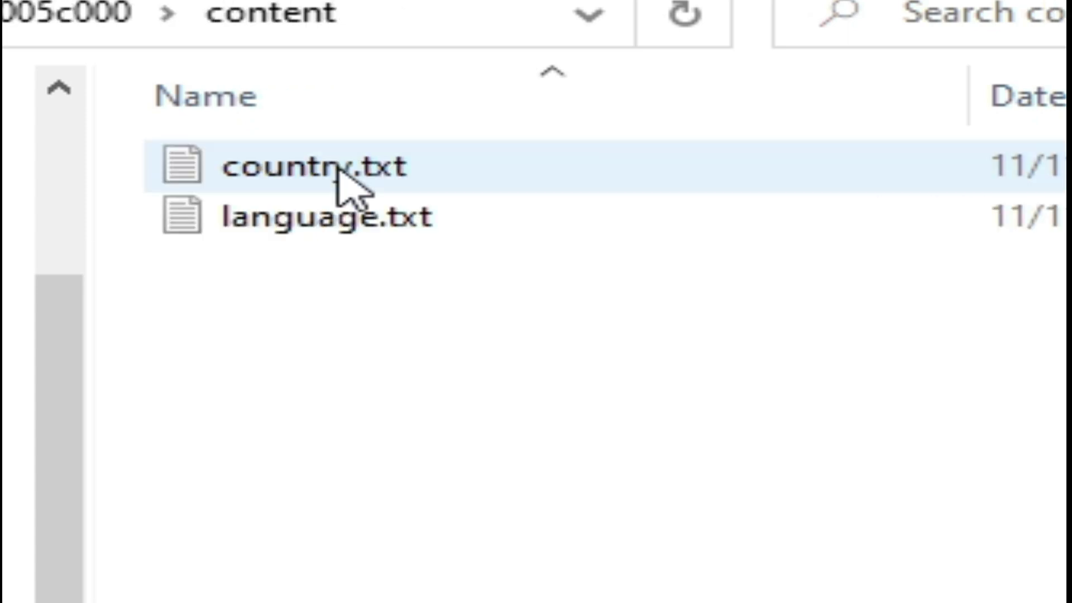
key(alt+Left)
key(alt+Left)
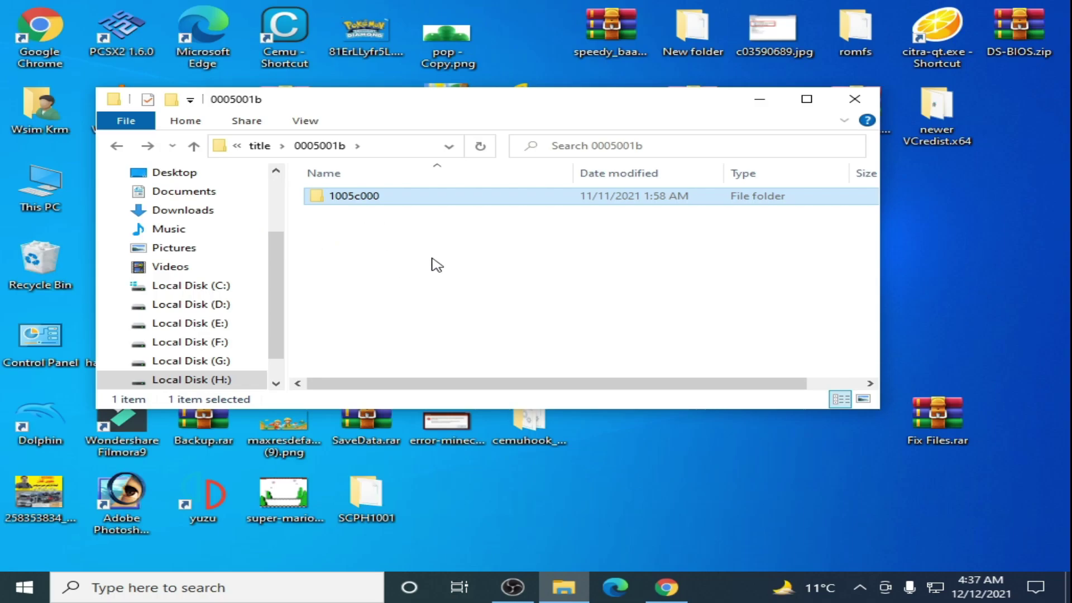
Step: Create a new folder named 10056000 inside the 0005001b folder
right_click(410, 251)
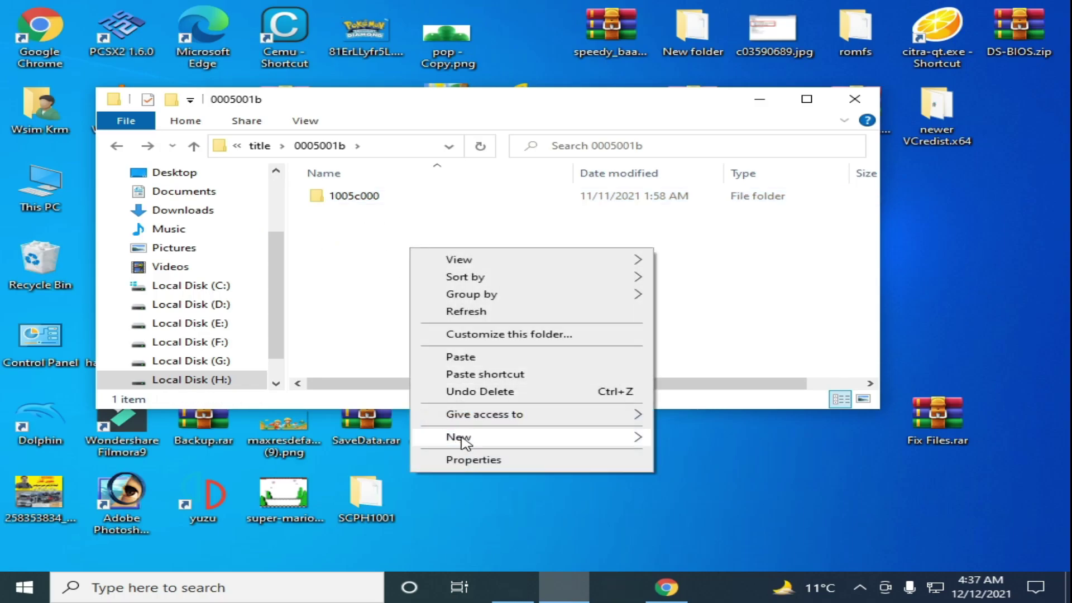
mouse_move(462, 441)
click(710, 213)
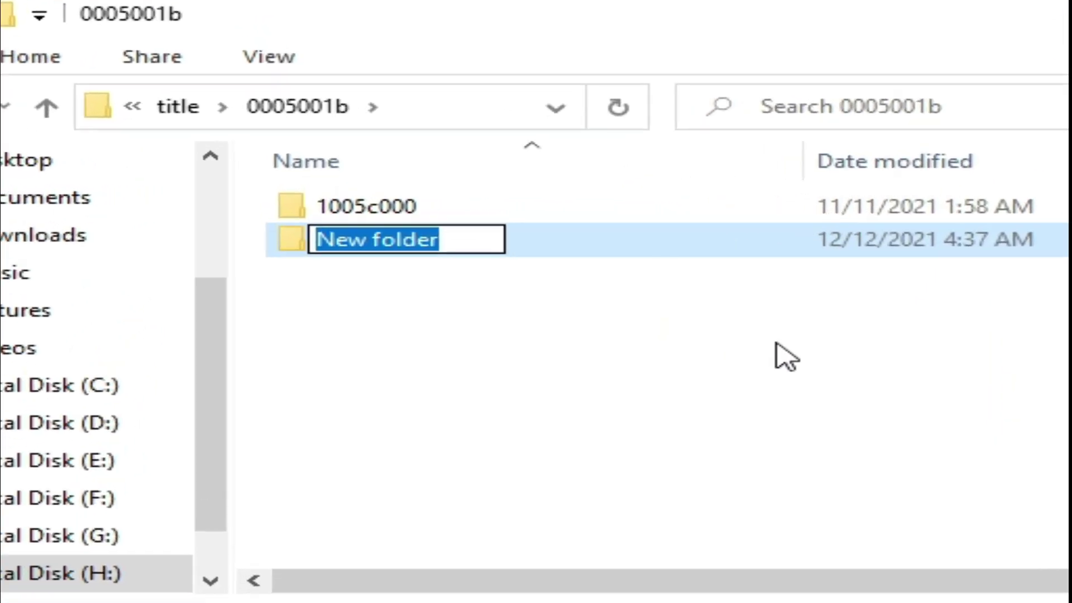
text(10056000)
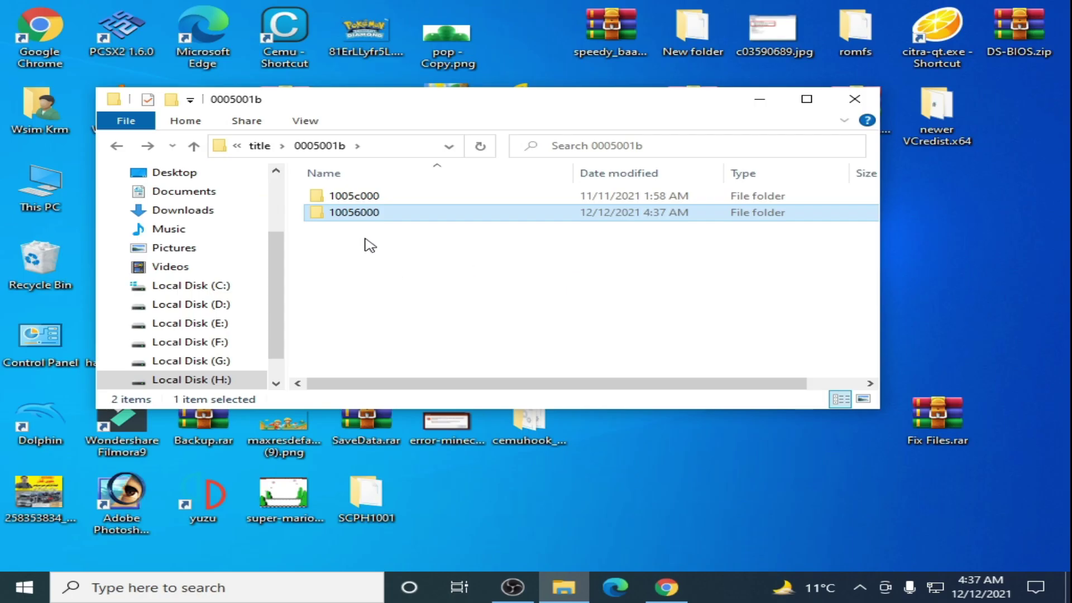
Step: Create a new folder named content inside the 10056000 folder
double_click(367, 218)
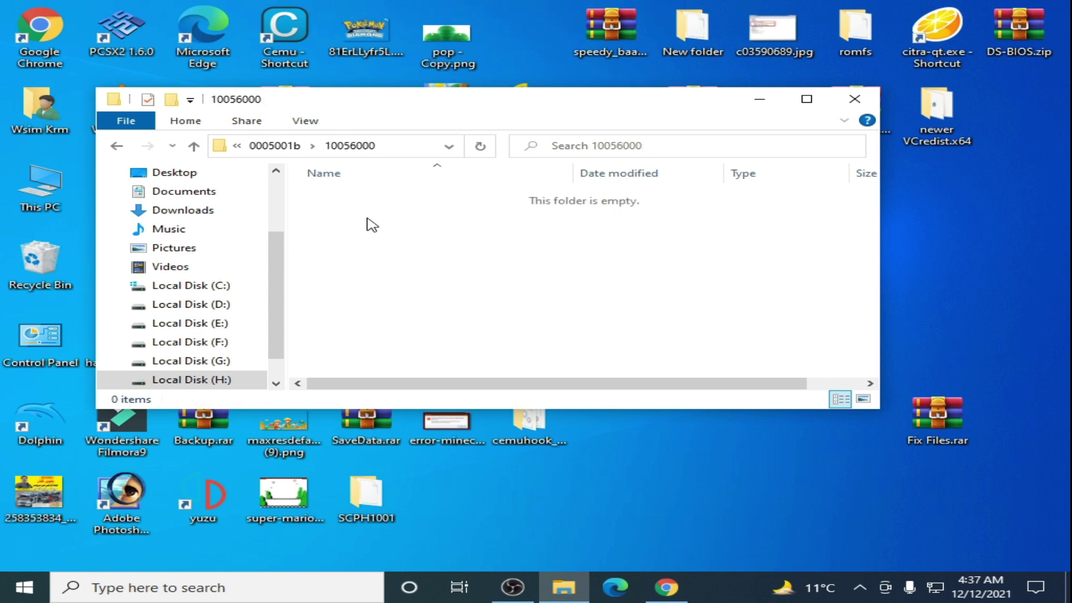
right_click(402, 241)
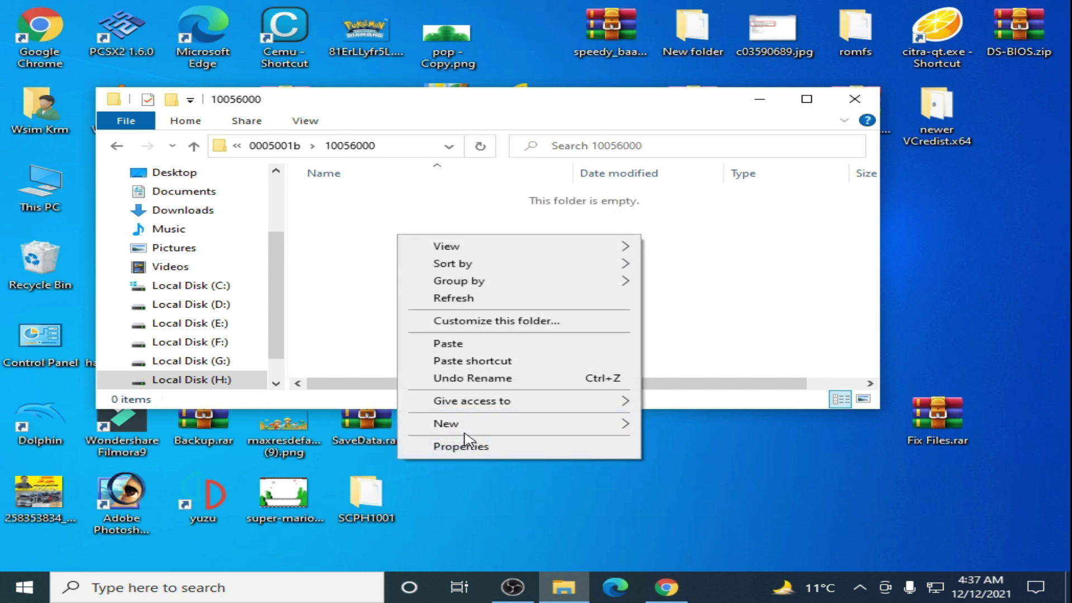
mouse_move(436, 423)
click(681, 191)
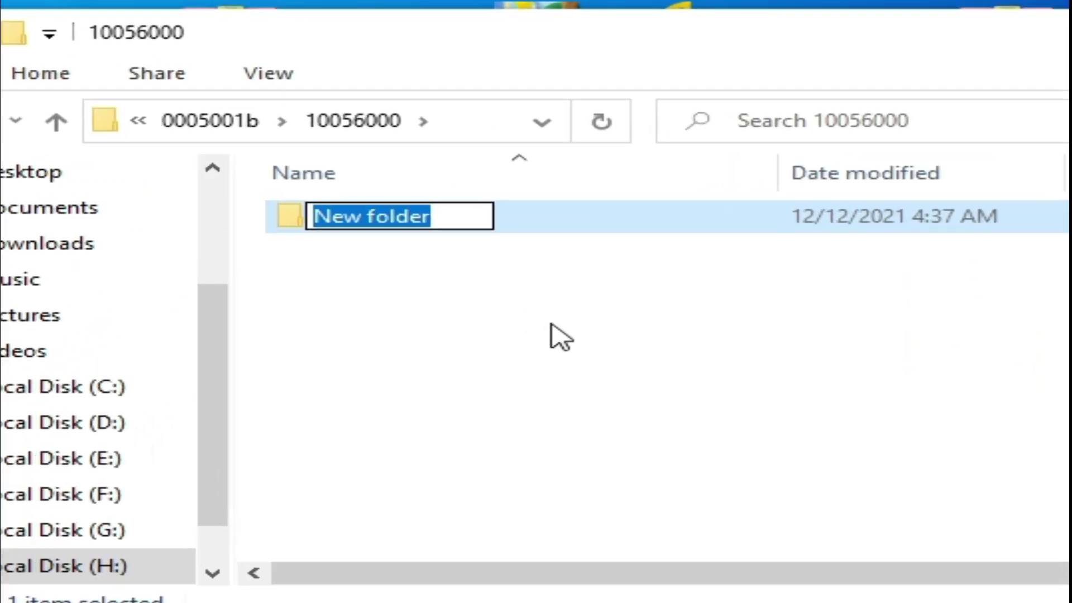
text(content)
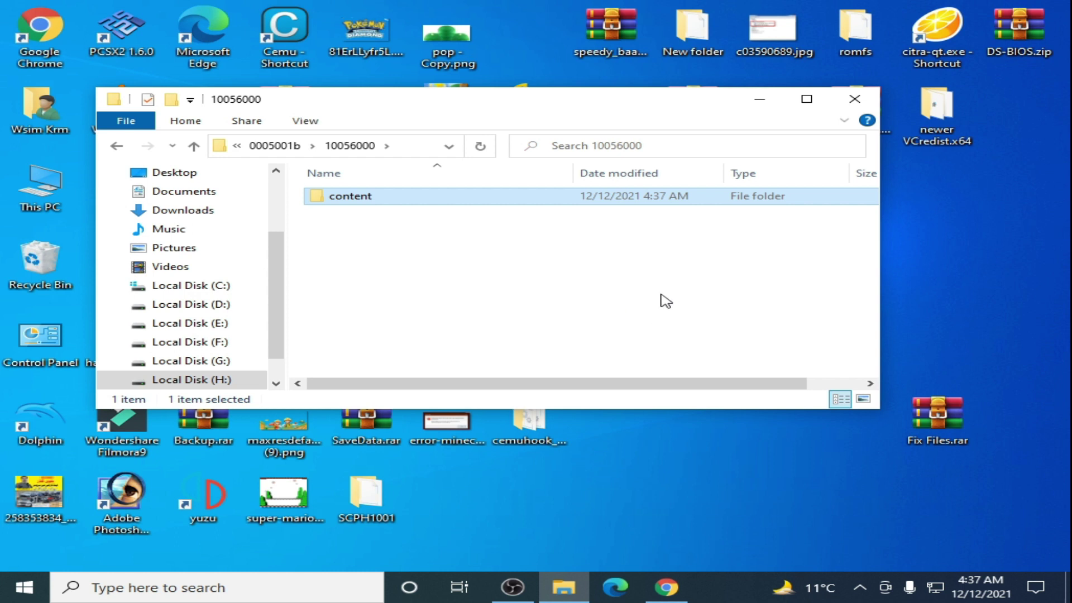
Step: Extract Fix Files.rar on the desktop to its own Fix Files folder and open the inner Fix Files folder
drag(920, 420, 929, 450)
right_click(933, 418)
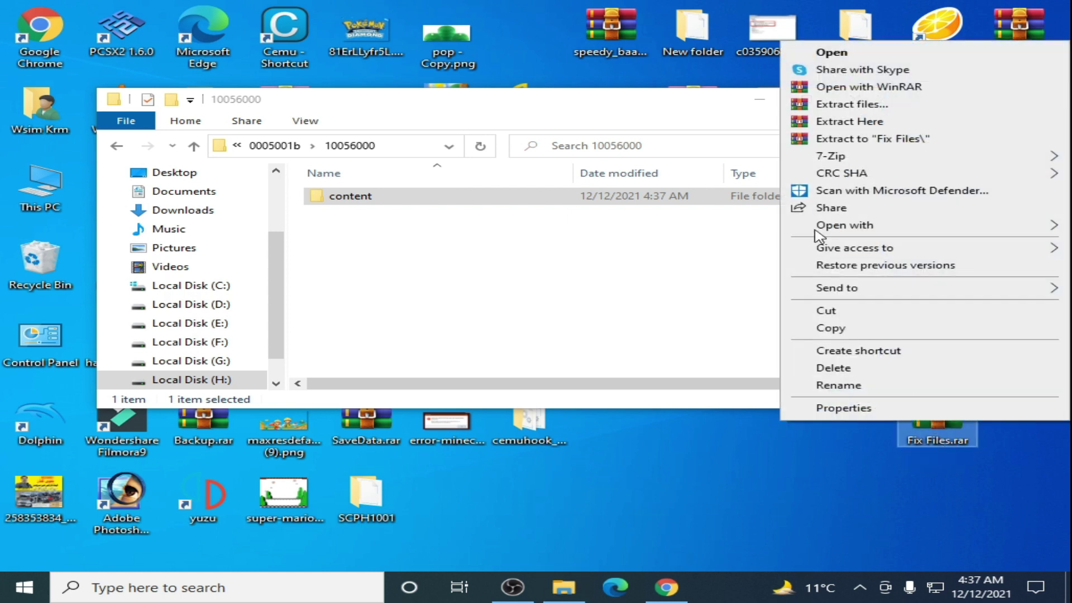
click(816, 140)
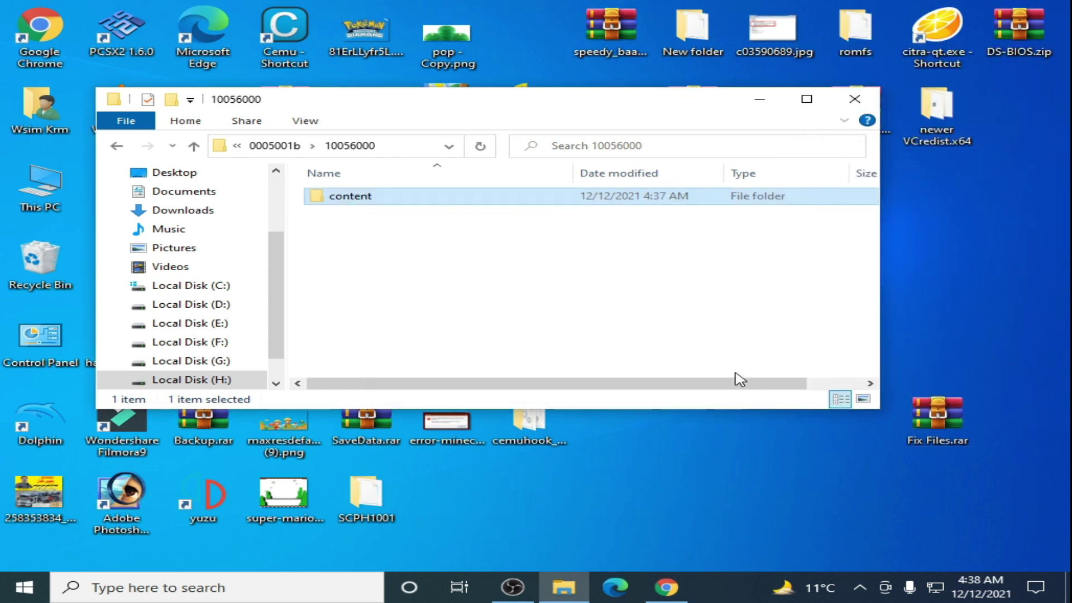
click(457, 505)
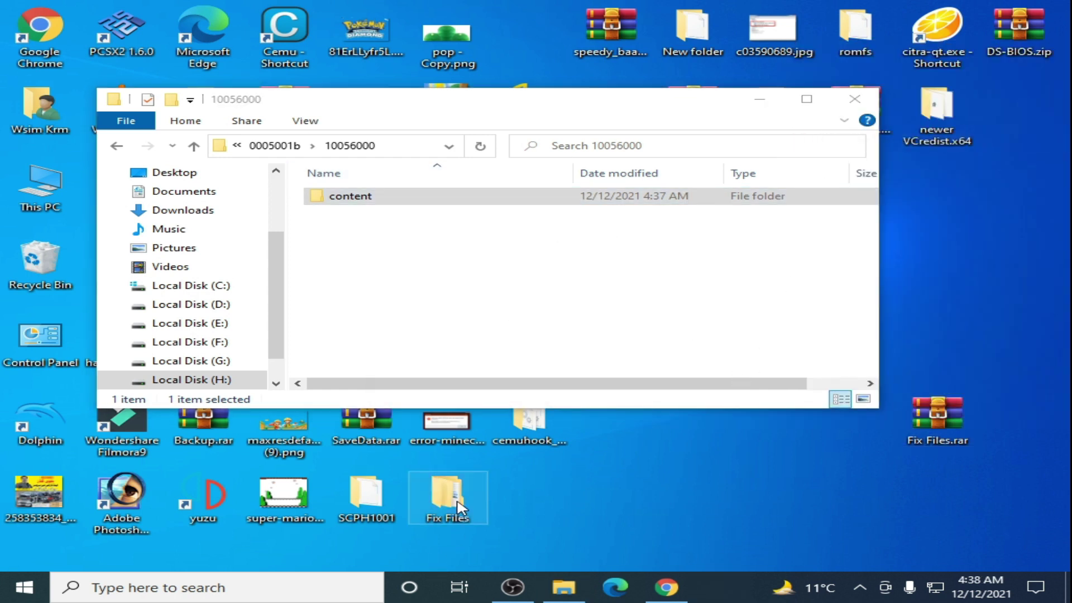
double_click(457, 505)
double_click(409, 217)
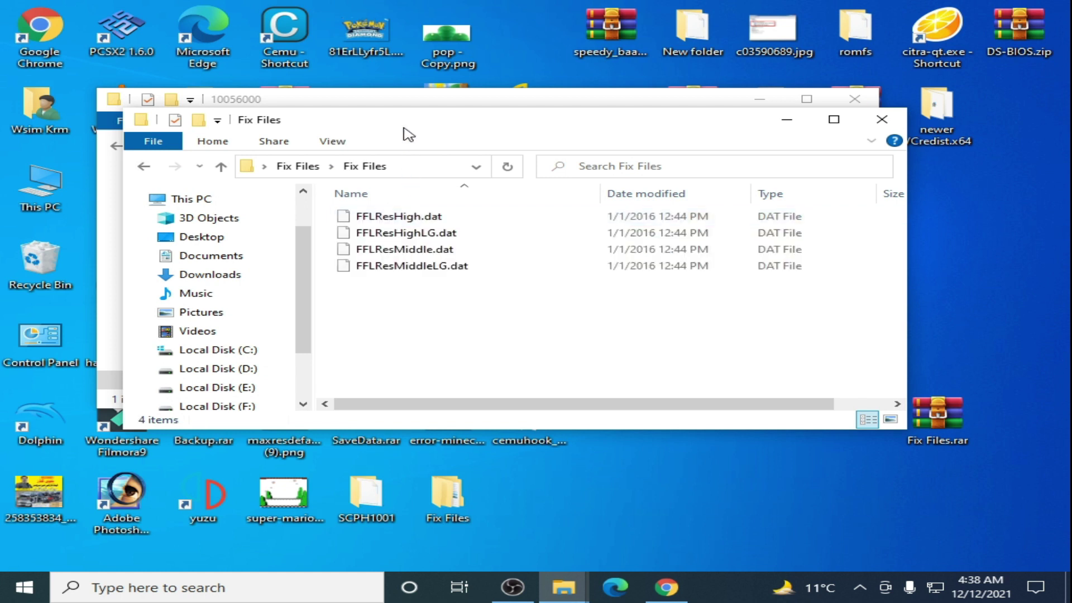
Step: Copy the four FFLRes .dat files from Fix Files into the content folder of 10056000
drag(404, 128, 651, 284)
double_click(359, 203)
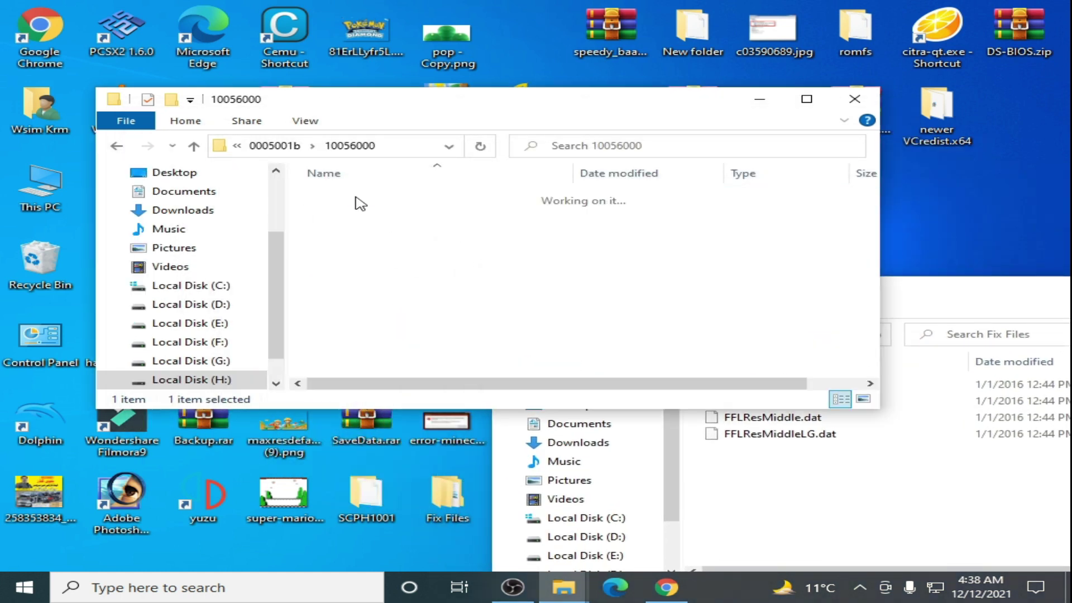
click(720, 466)
drag(735, 469, 782, 385)
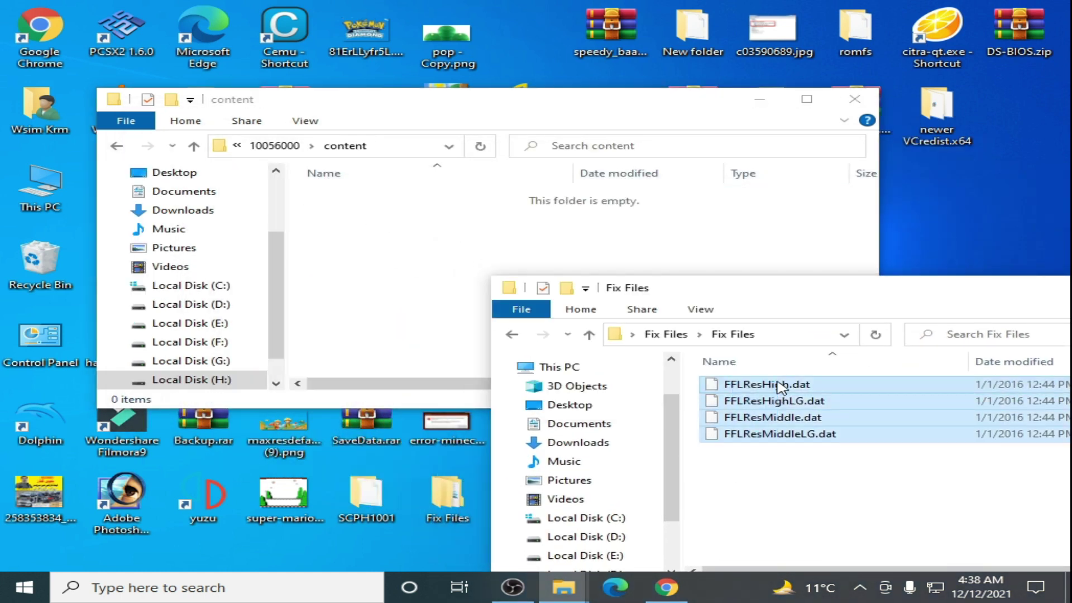
right_click(780, 385)
click(803, 290)
click(443, 256)
right_click(442, 251)
click(492, 358)
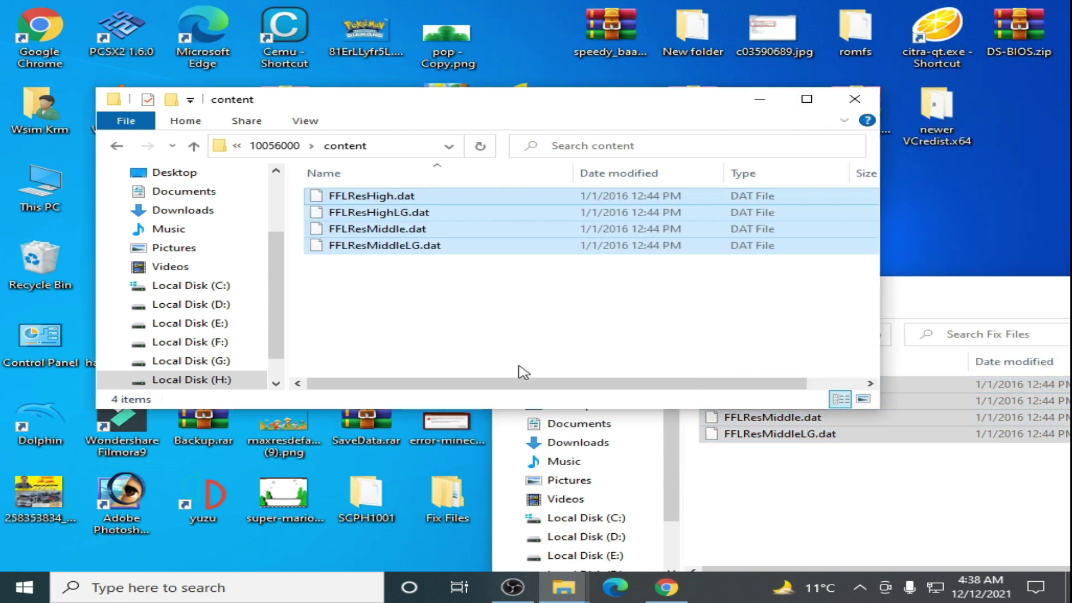
Step: Return to the cemu_1.25.6 folder and launch Cemu.exe
click(118, 147)
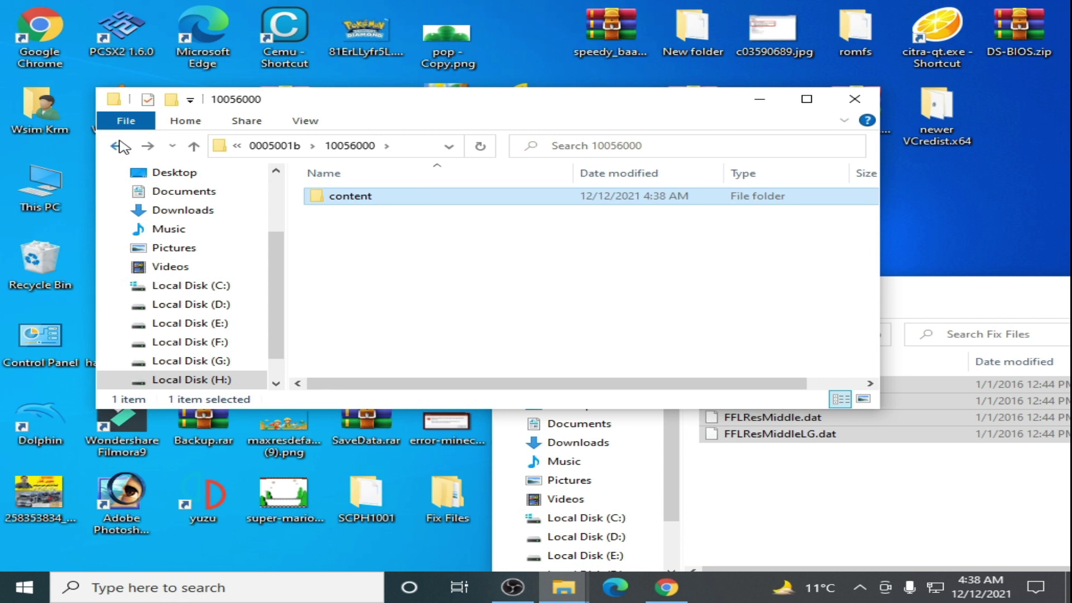
click(120, 147)
click(117, 149)
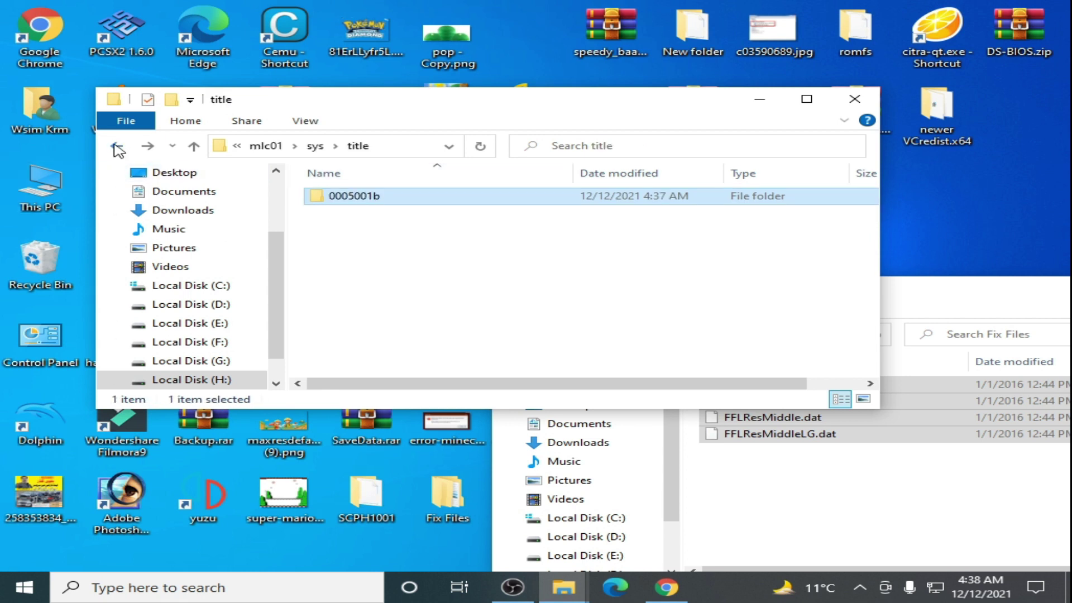
click(118, 147)
click(118, 147)
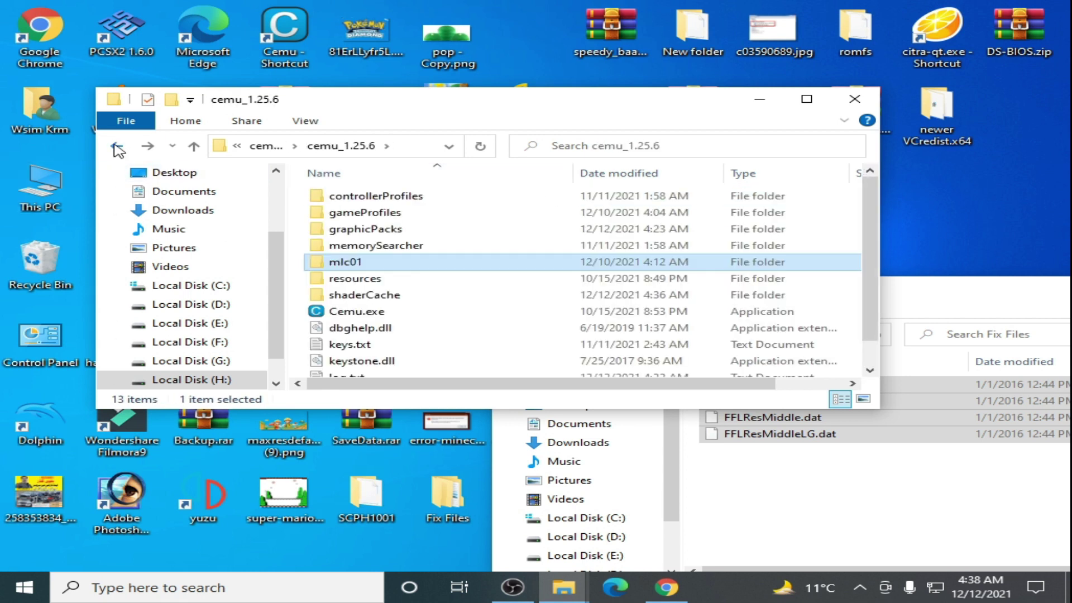
click(353, 313)
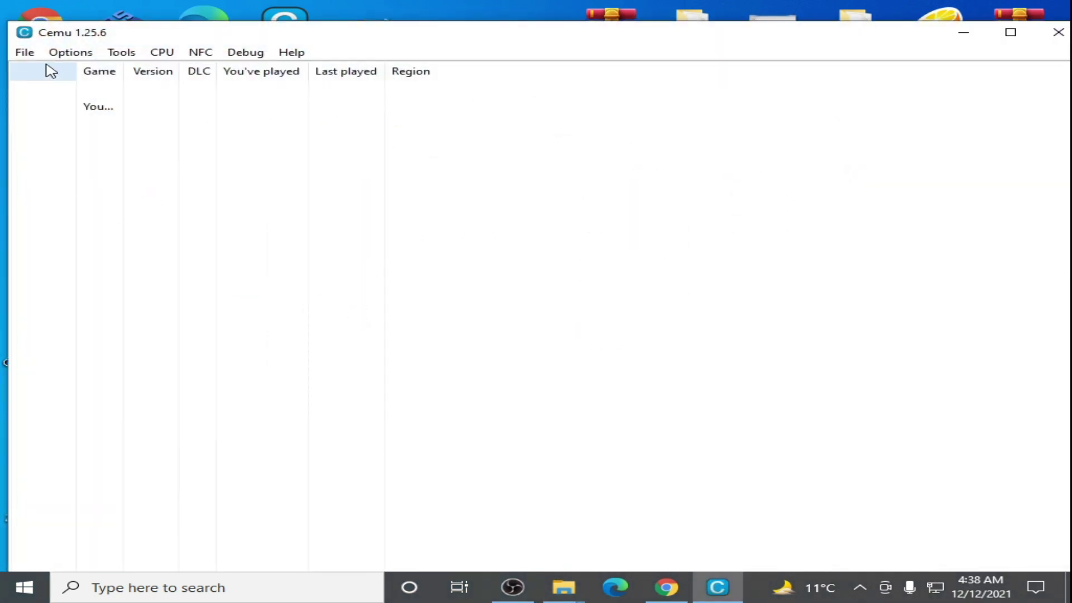
Step: Set the MLC path in the general settings to H:/cemu_1.25.6/cemu_1.25.6/mlc01
click(59, 55)
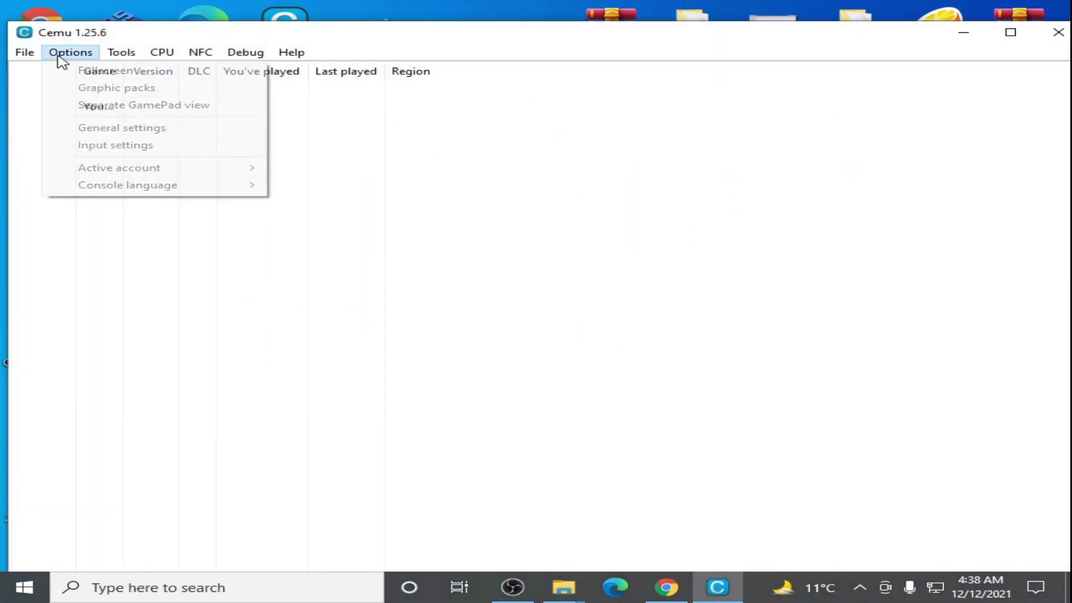
click(91, 127)
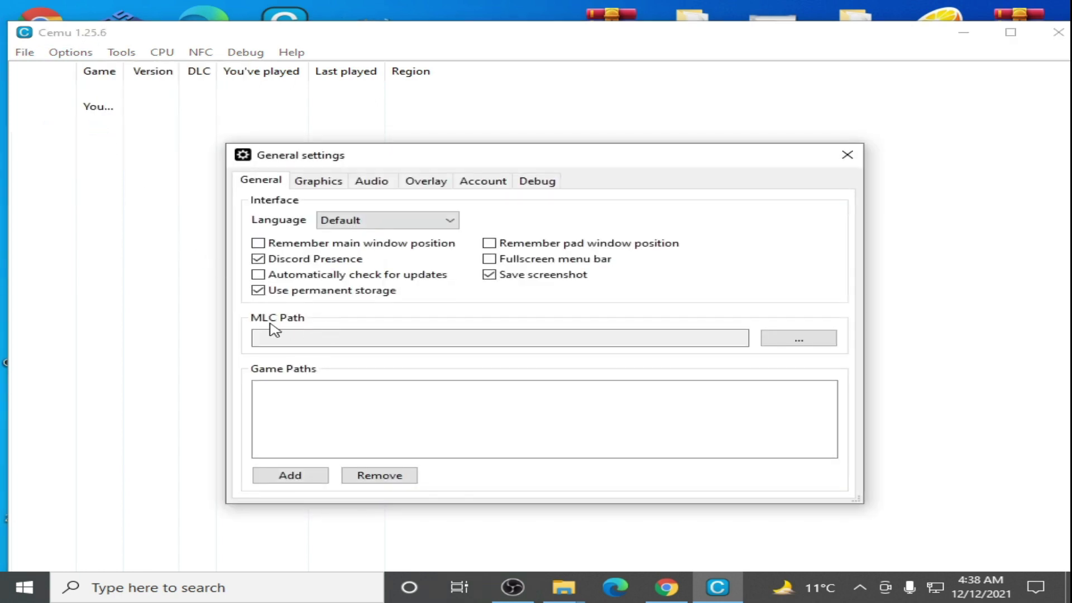
click(790, 339)
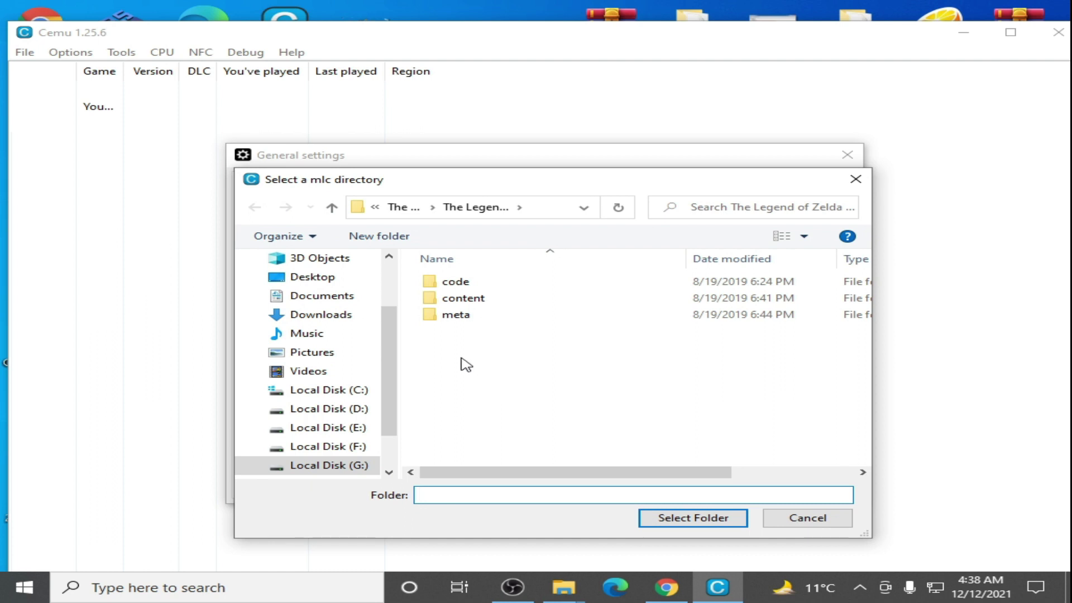
click(351, 466)
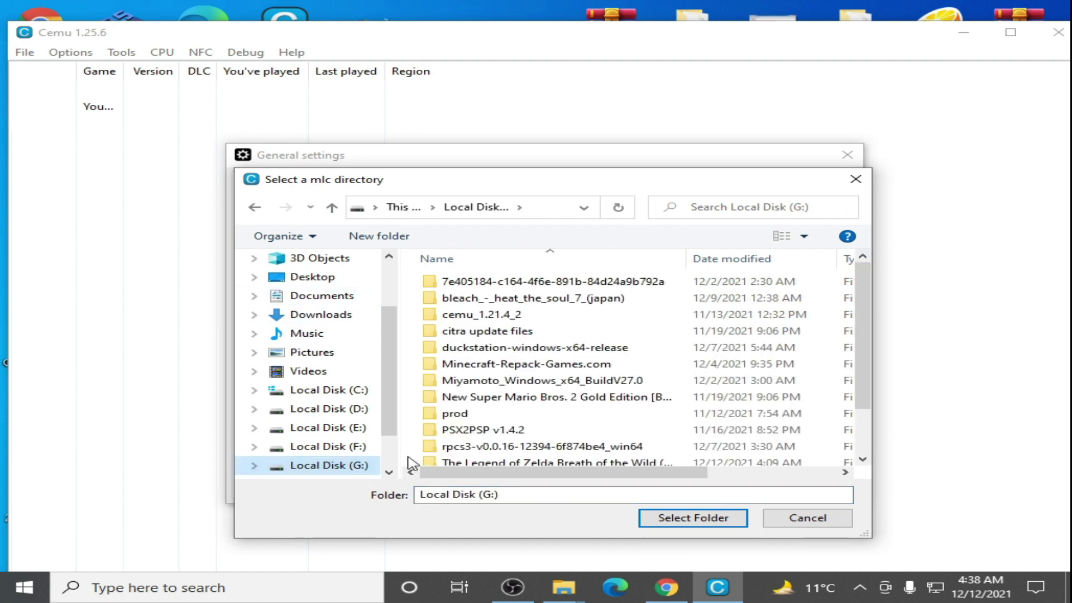
scroll(348, 447, down, 1)
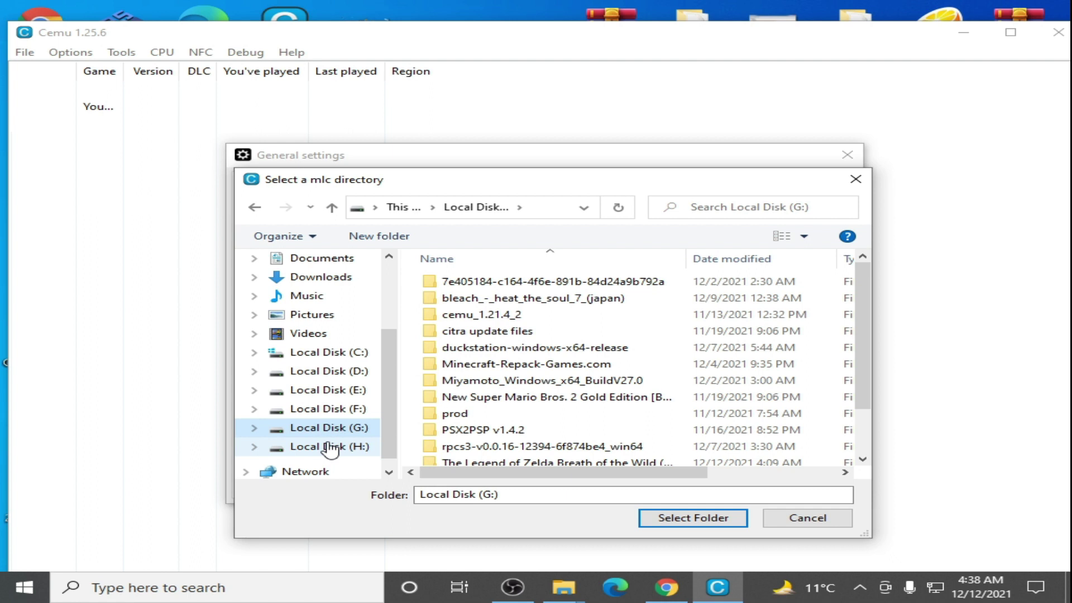
click(329, 446)
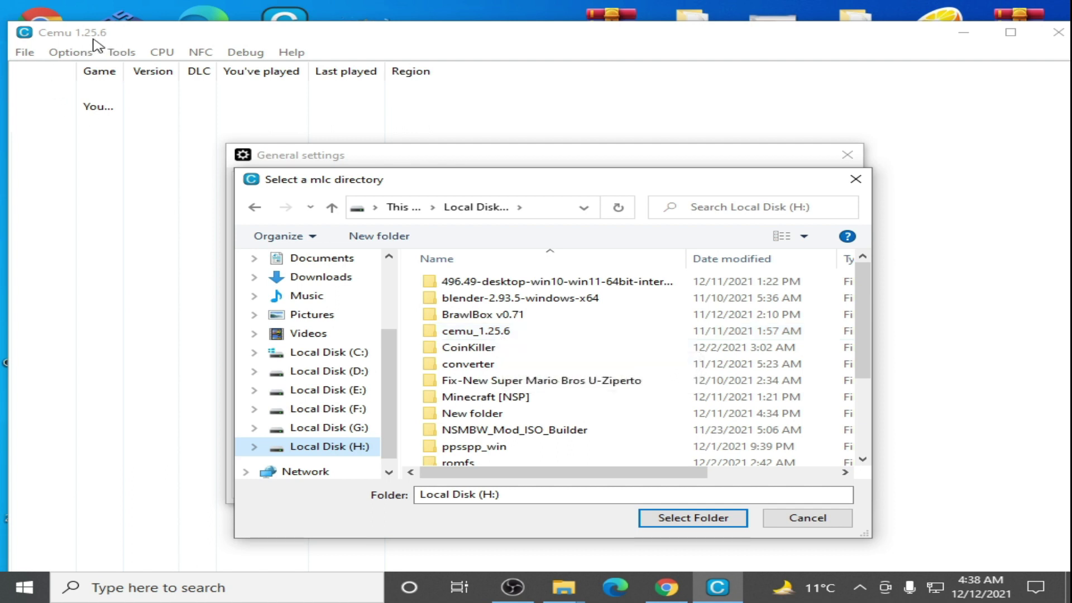
double_click(477, 331)
double_click(476, 285)
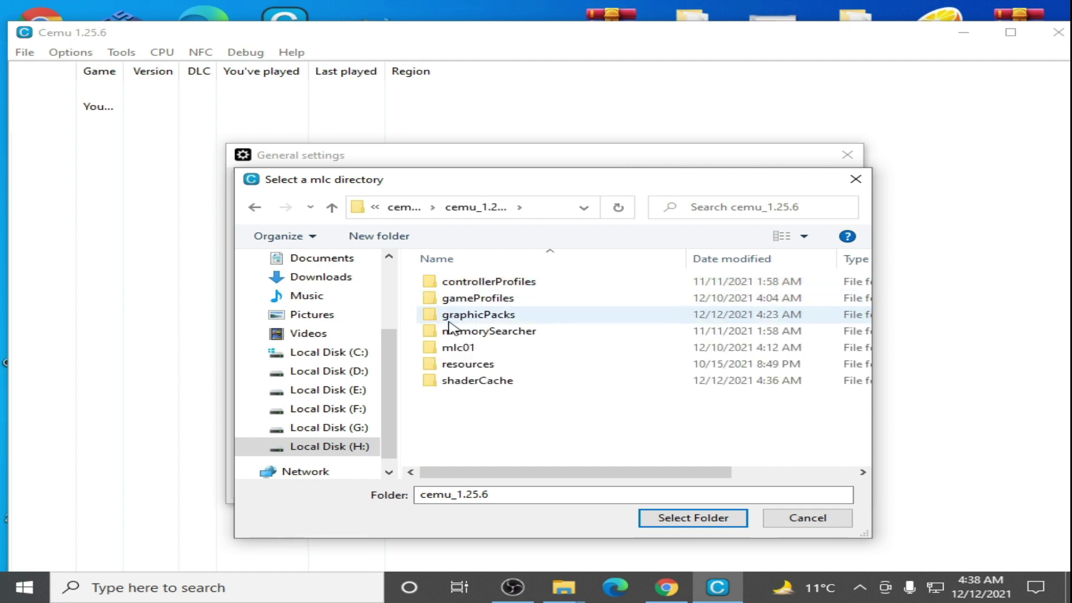
click(472, 350)
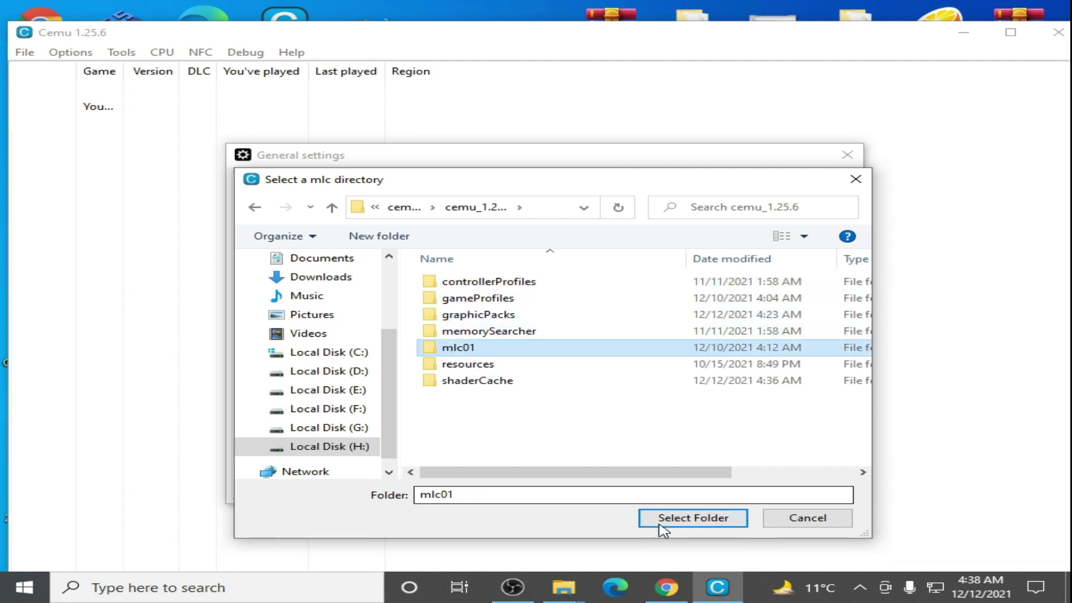
click(694, 519)
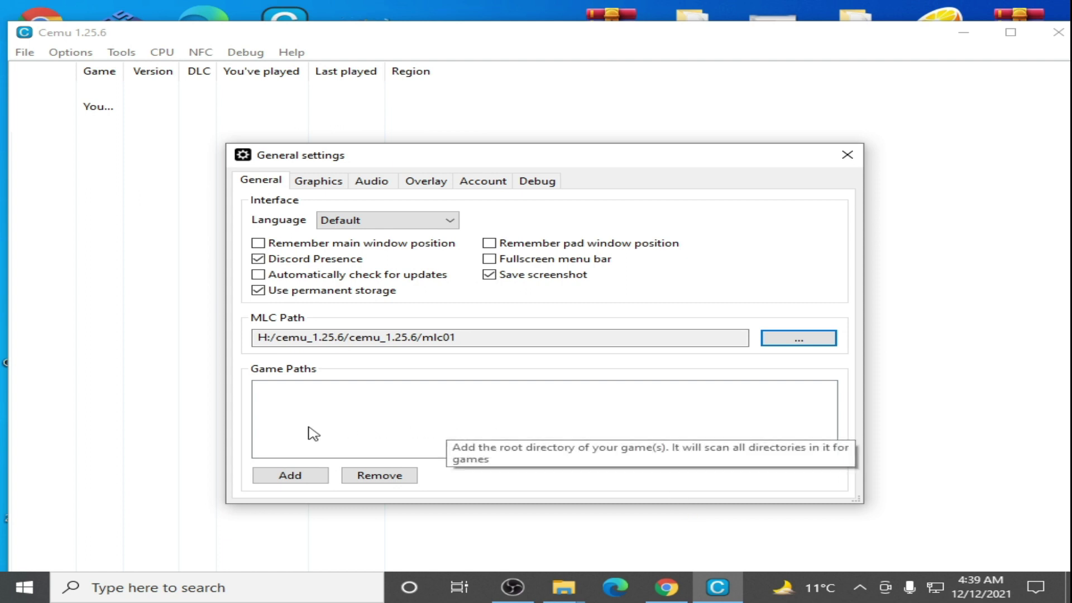
Step: Add the inner main-game folder of The Legend of Zelda Breath of the Wild (EUR) on drive G: as a game path and close the settings
click(299, 477)
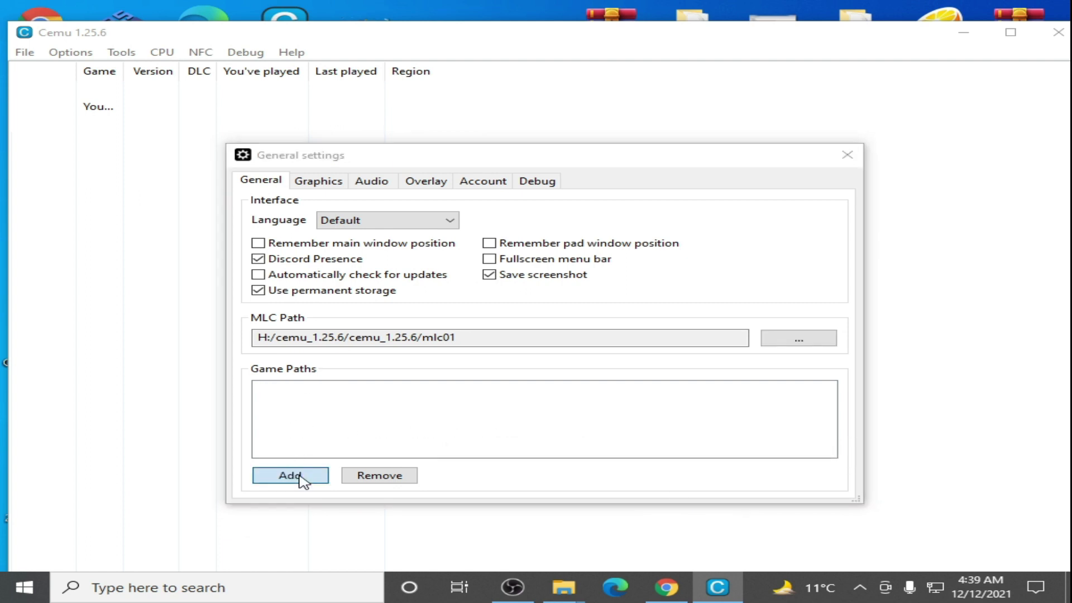
click(328, 449)
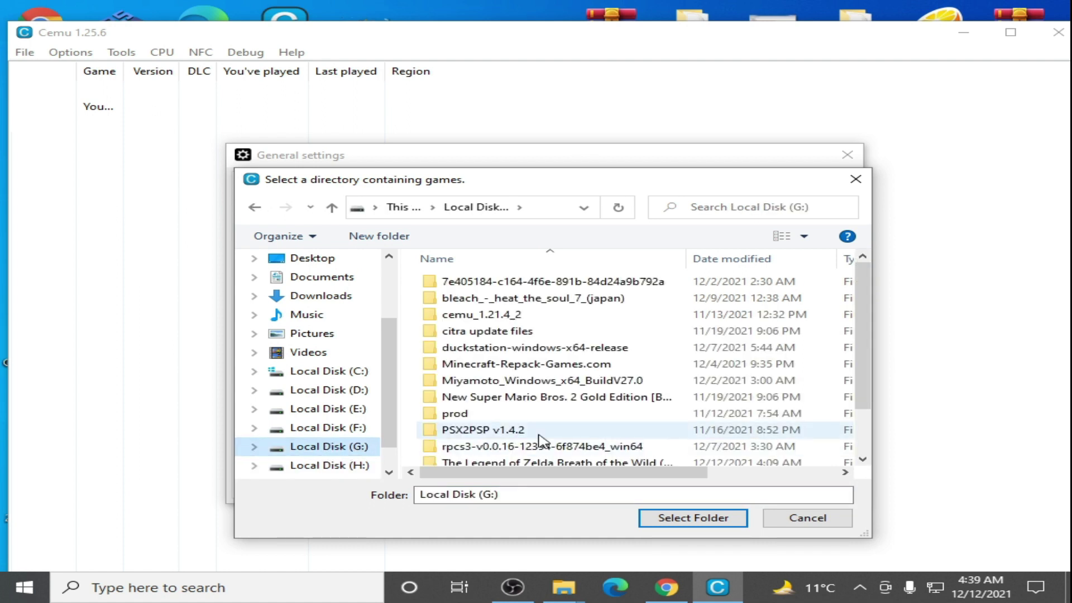
scroll(541, 438, down, 1)
double_click(517, 426)
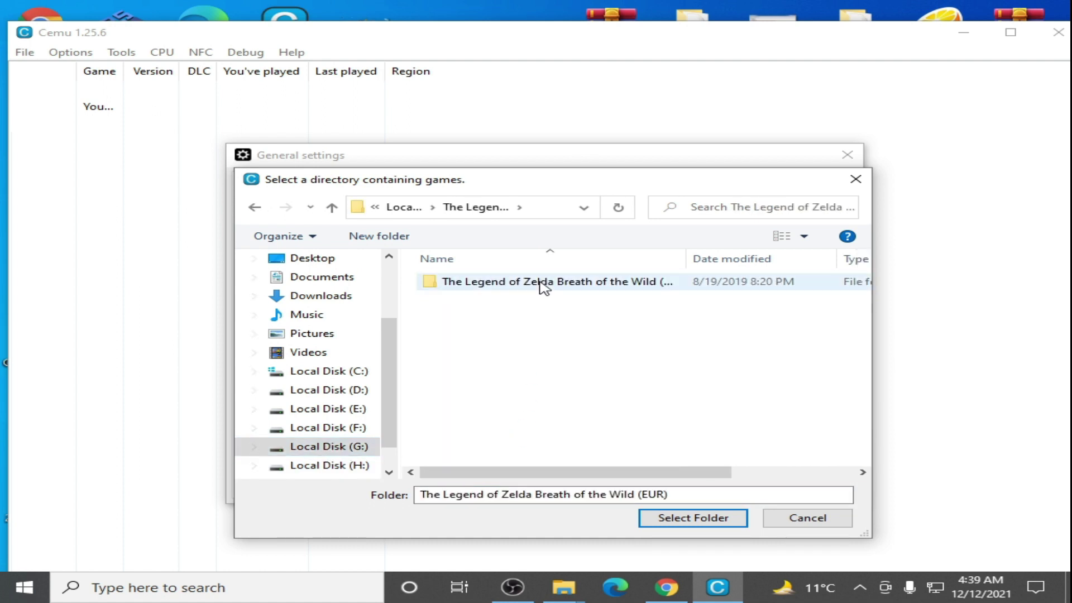
double_click(540, 287)
click(681, 519)
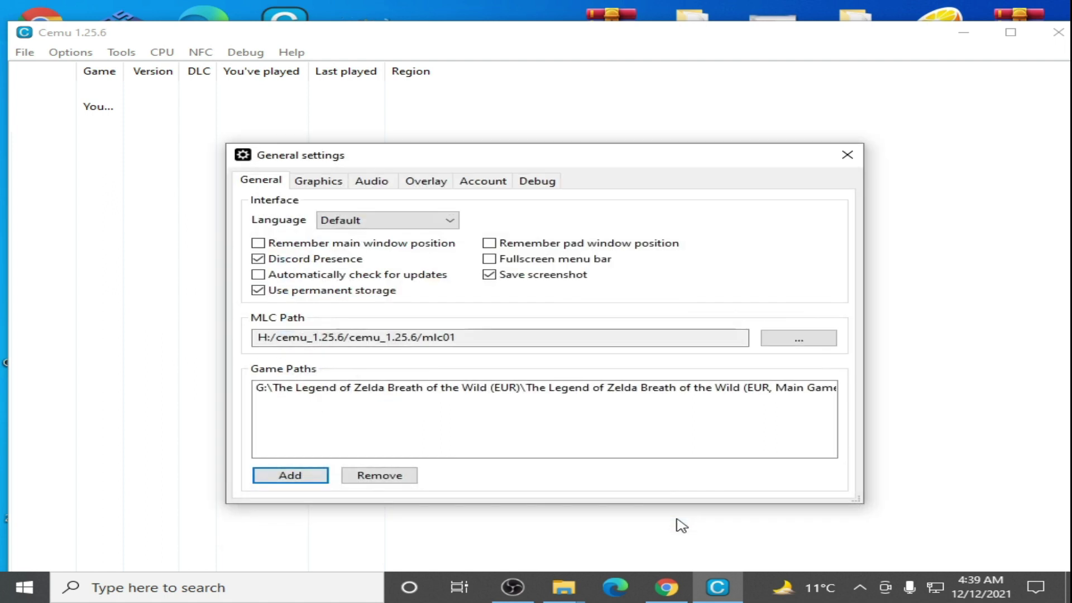
click(847, 154)
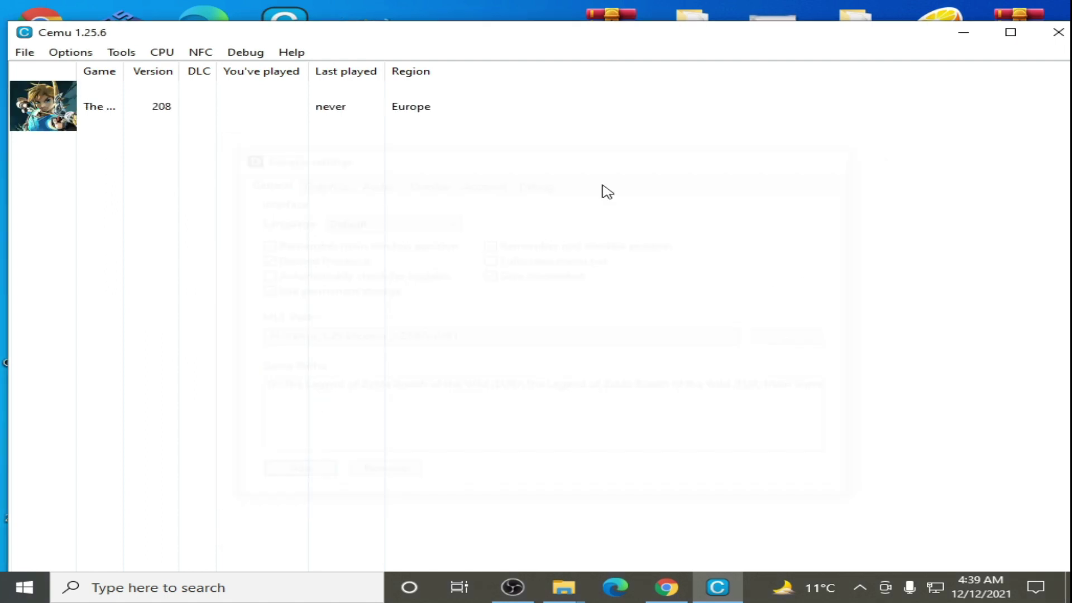
Step: Move the Cemu window aside, search Windows for msconfig and open System Configuration
drag(572, 22, 403, 370)
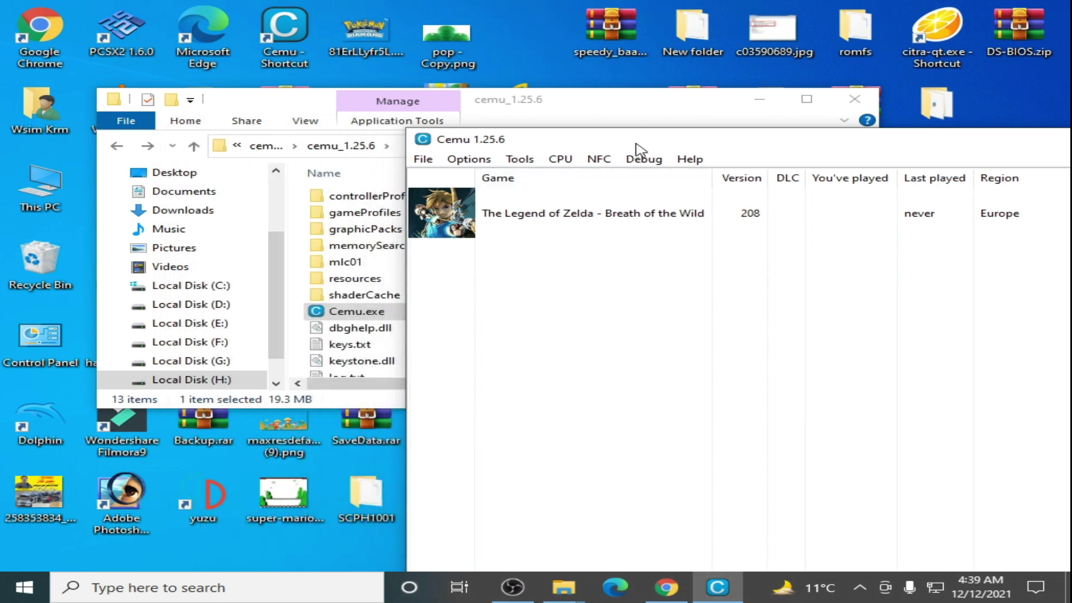
drag(784, 148, 630, 106)
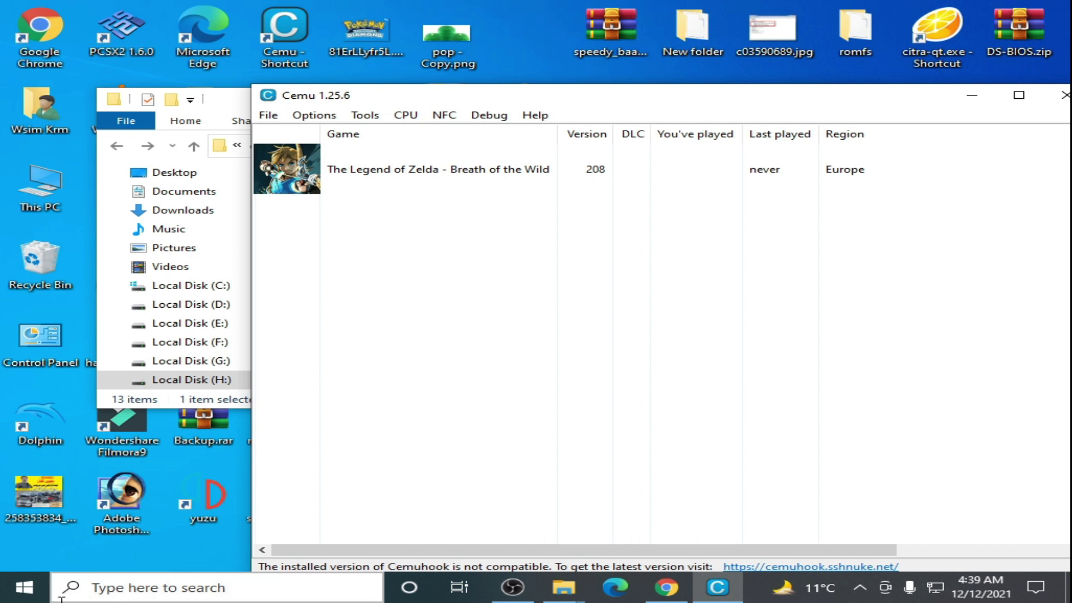
click(142, 592)
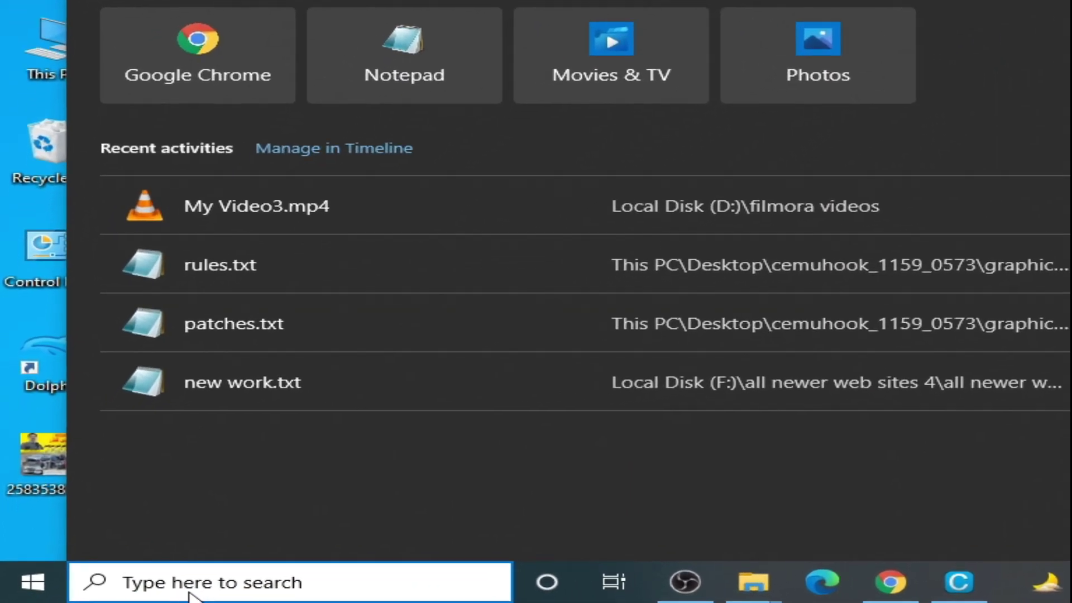
text(m)
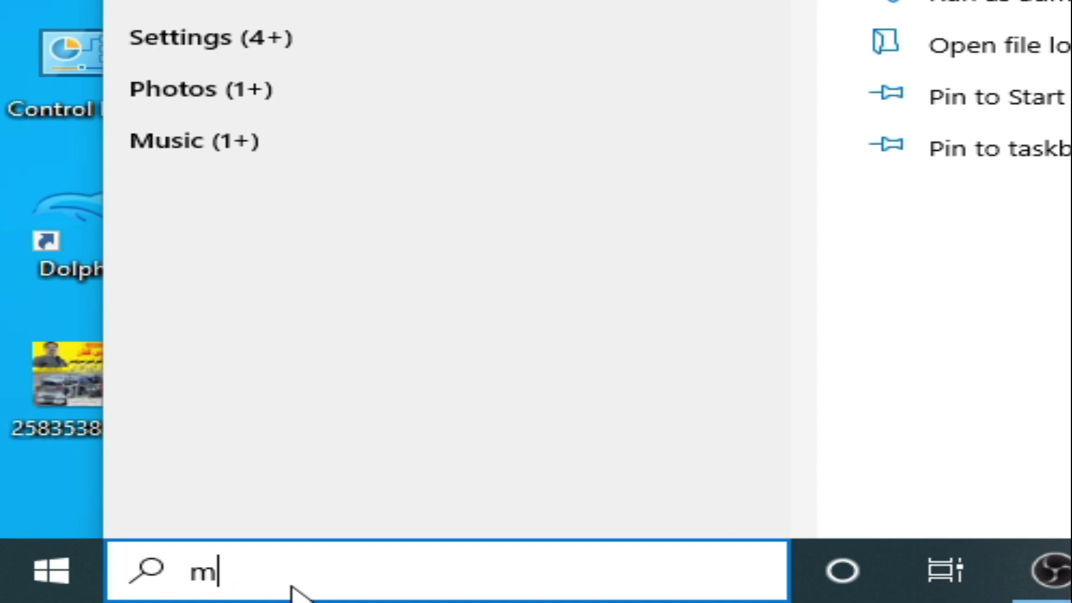
text(sco)
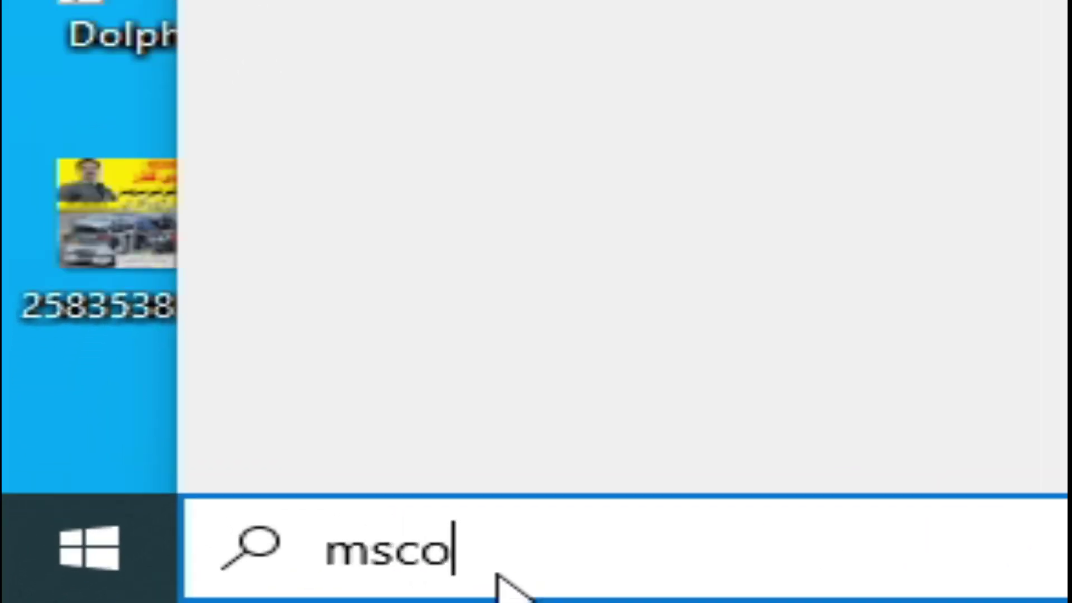
text(nfig)
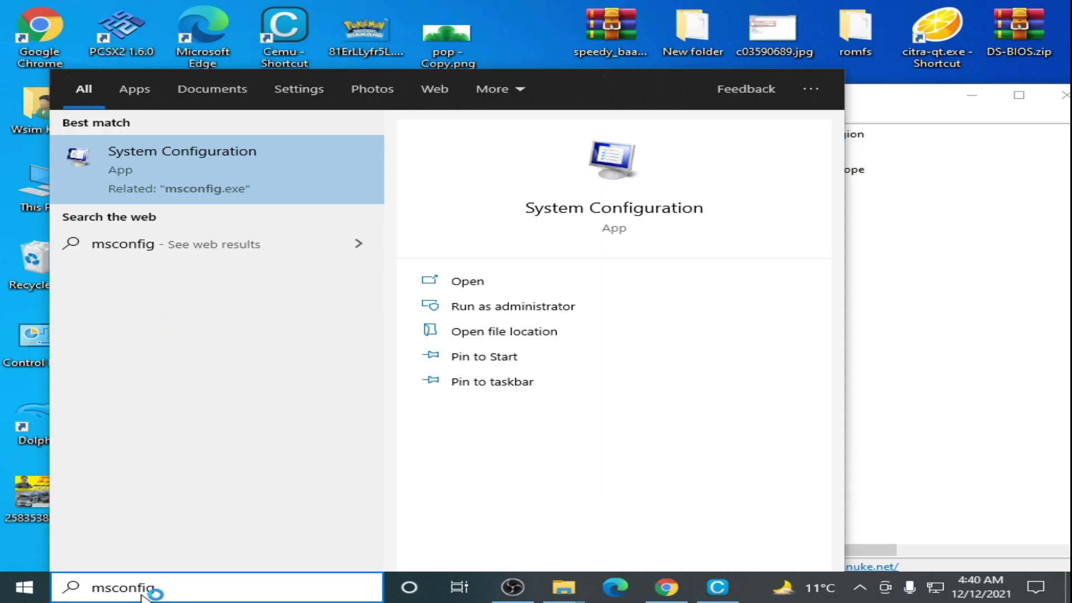
key(Return)
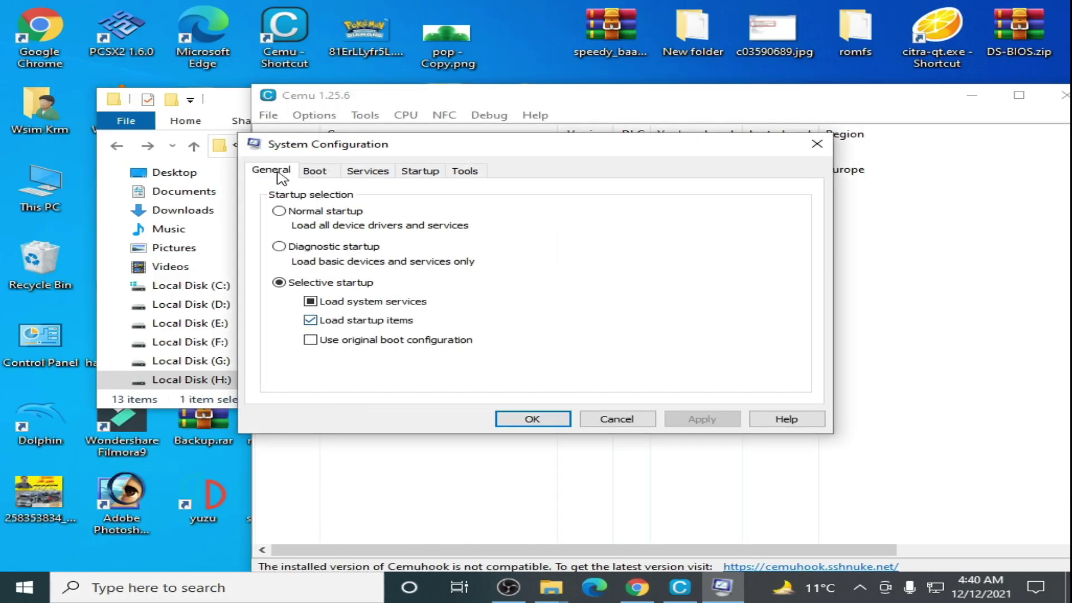
Step: Set the number of processors to 4 in the advanced boot options, then apply and close System Configuration
click(314, 171)
click(311, 283)
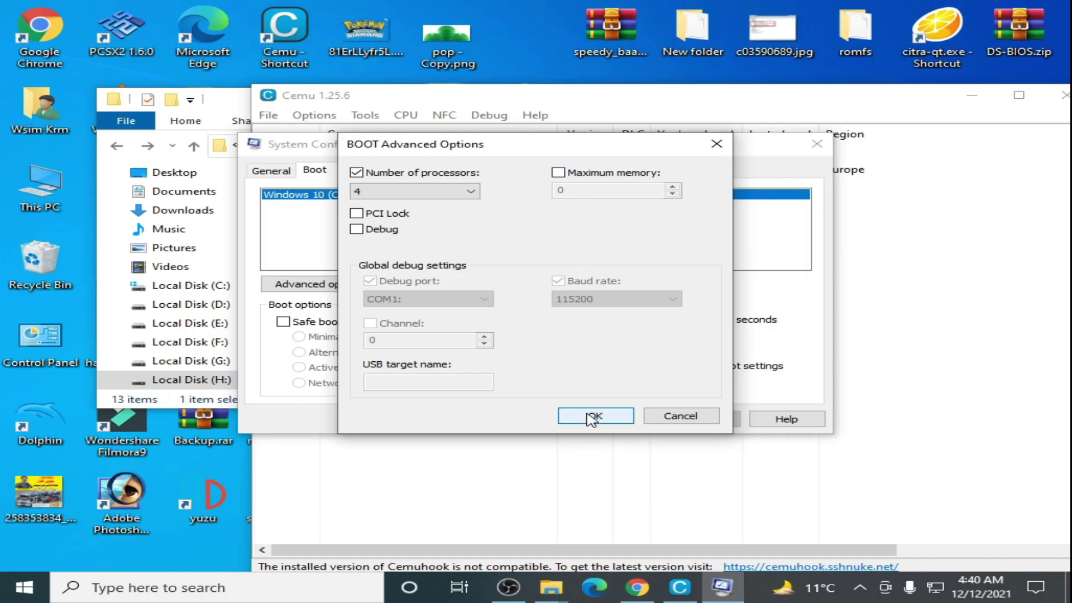
click(593, 416)
click(707, 422)
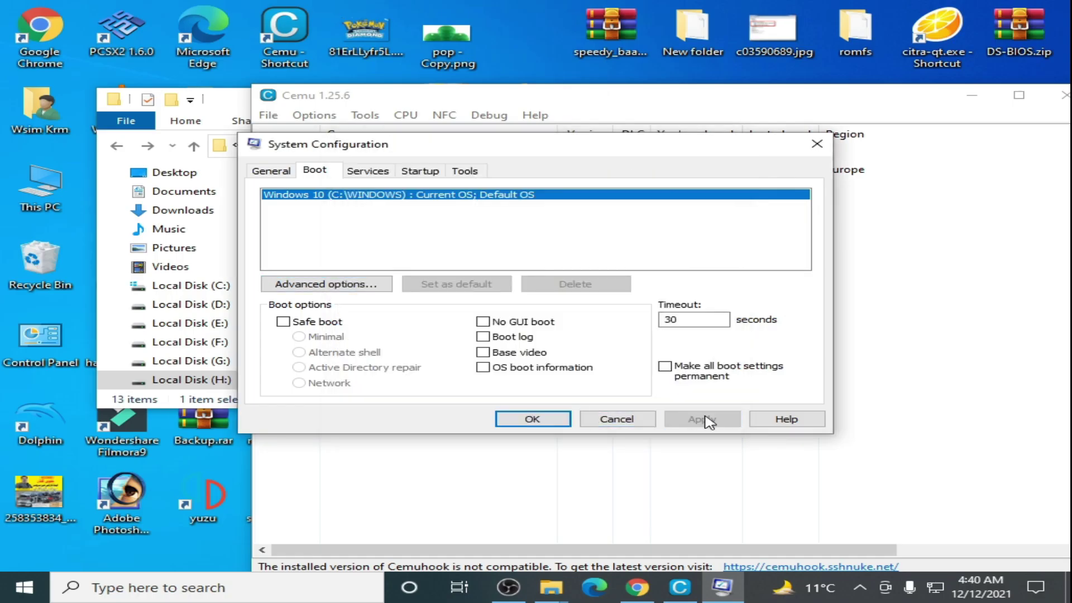
click(539, 423)
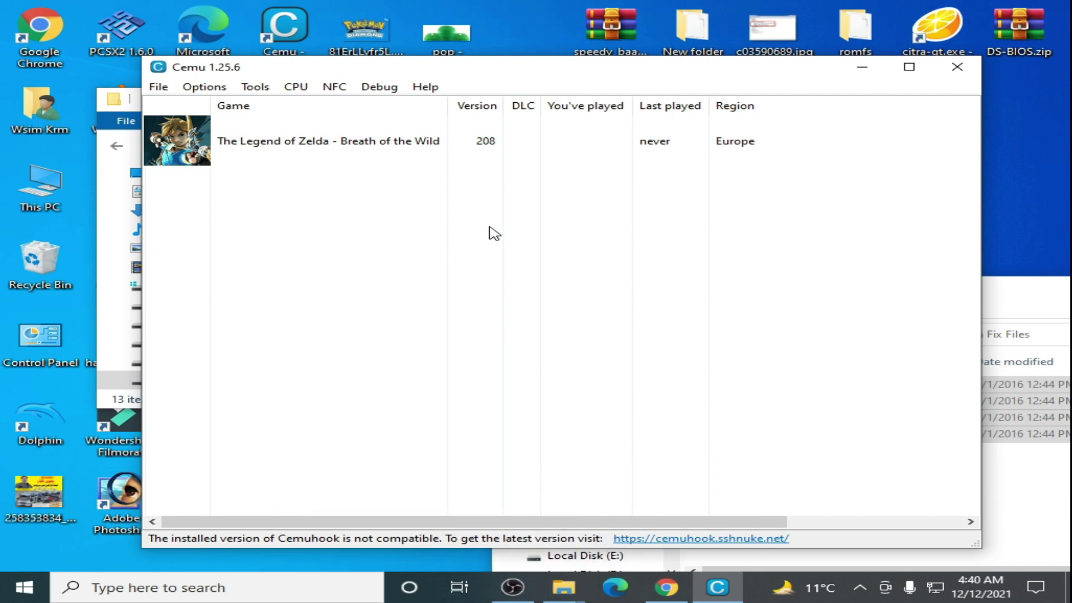
Step: Launch The Legend of Zelda - Breath of the Wild from the Cemu game list
double_click(322, 144)
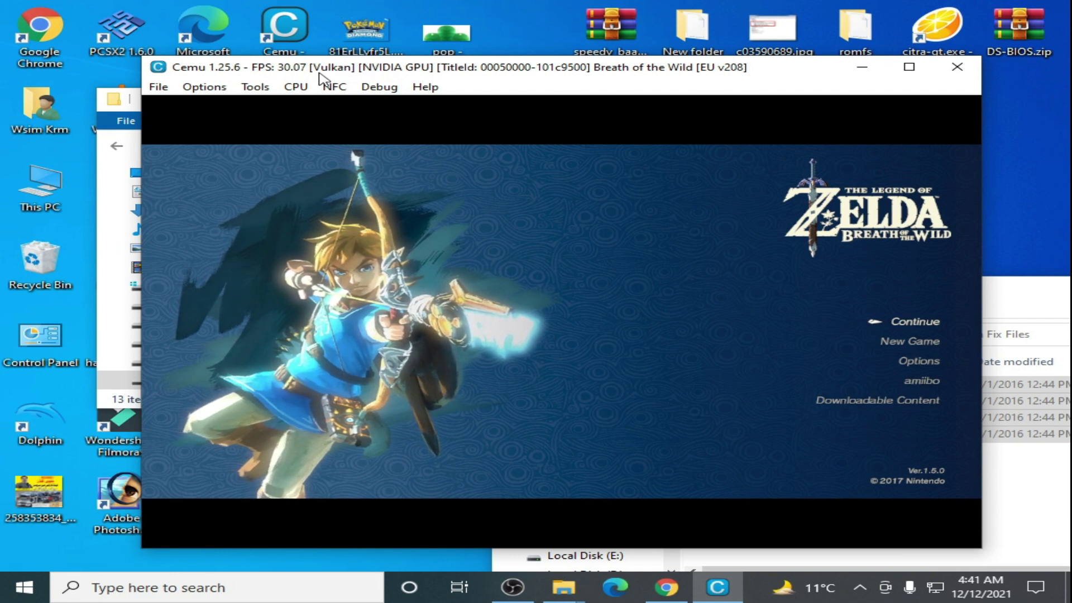
Step: Set the graphics API to Vulkan and enable Async shader compile in the general settings, then close them
click(204, 87)
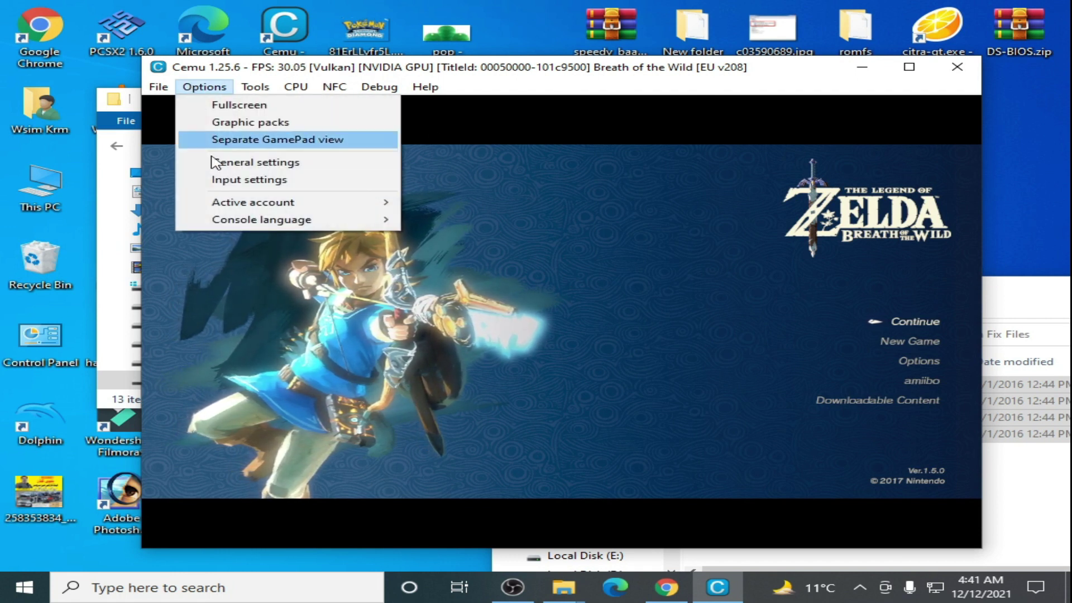
click(249, 163)
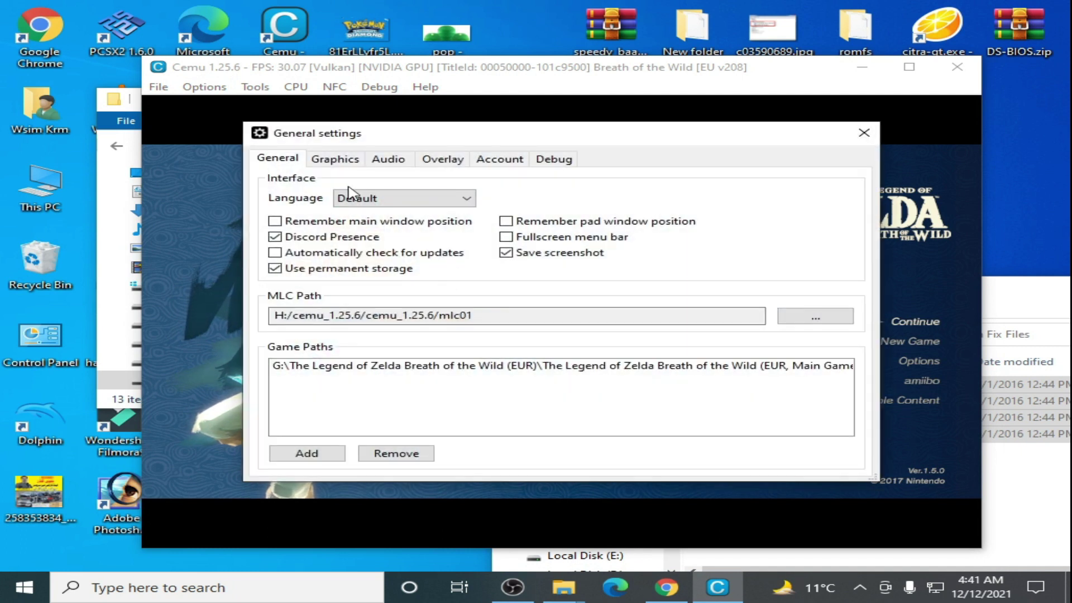
click(362, 160)
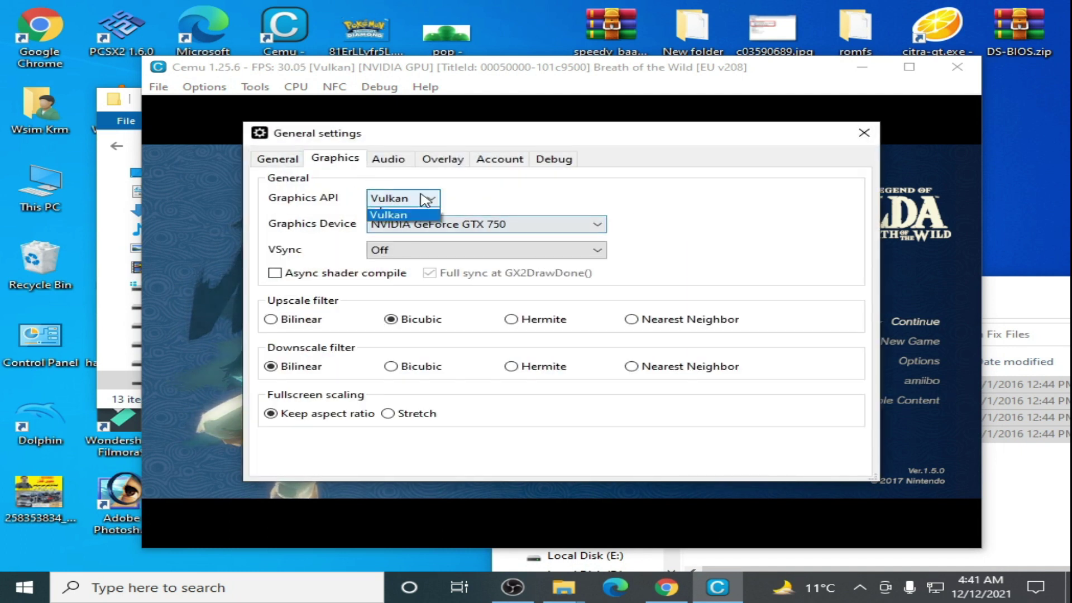
click(402, 214)
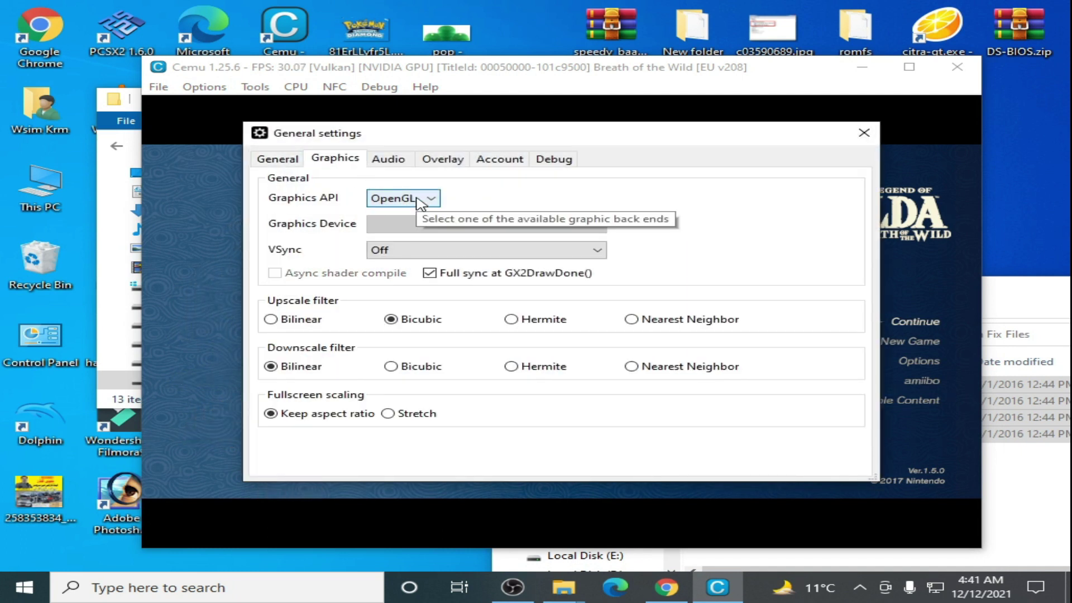
click(420, 200)
click(398, 226)
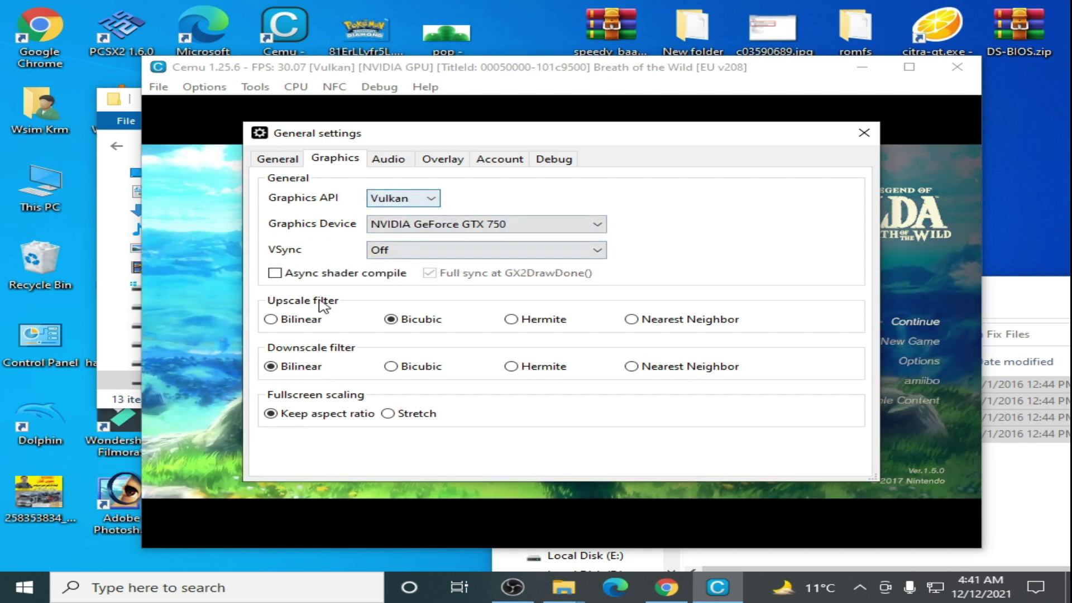
click(276, 274)
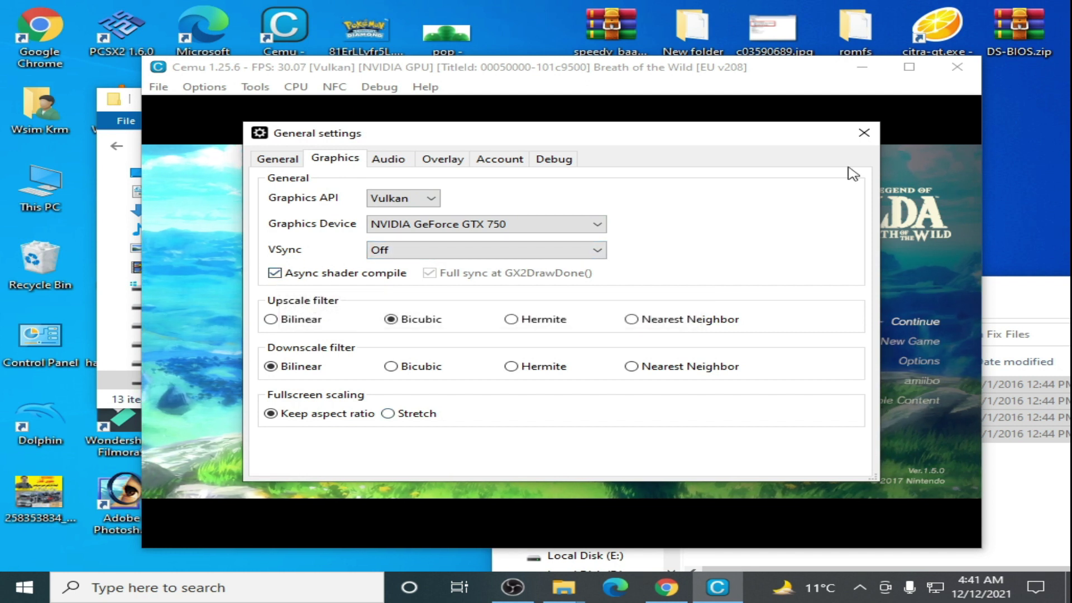
click(870, 136)
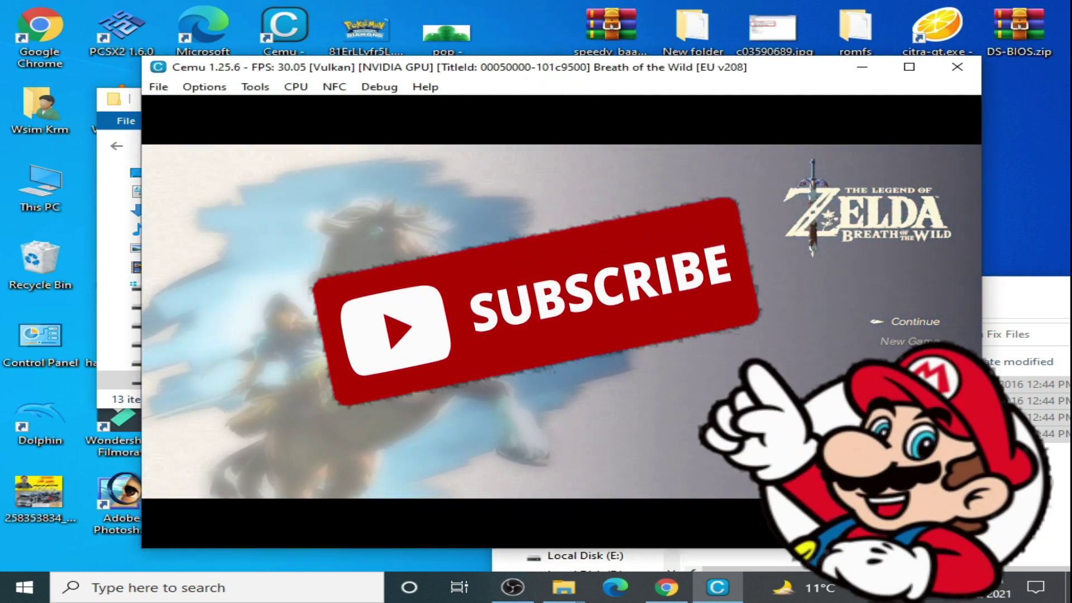